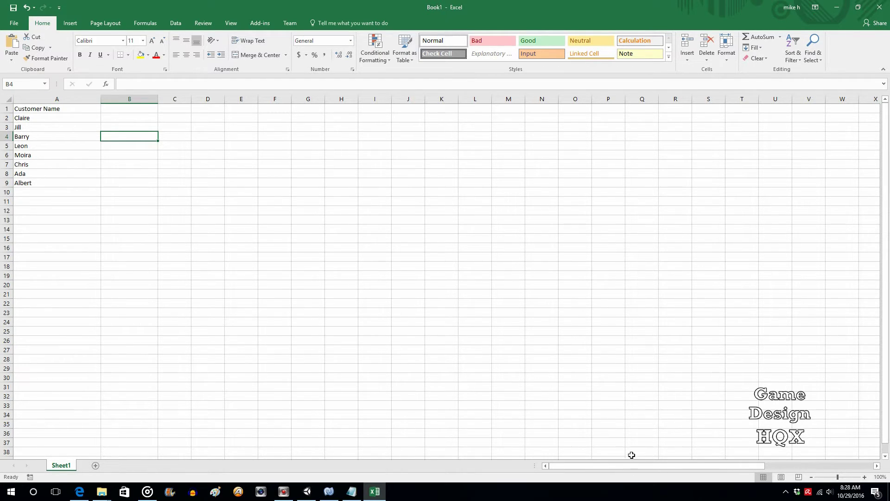
Scroll back to column A, select row 2, then select cell C3.
left_click_drag(619, 466, 763, 467)
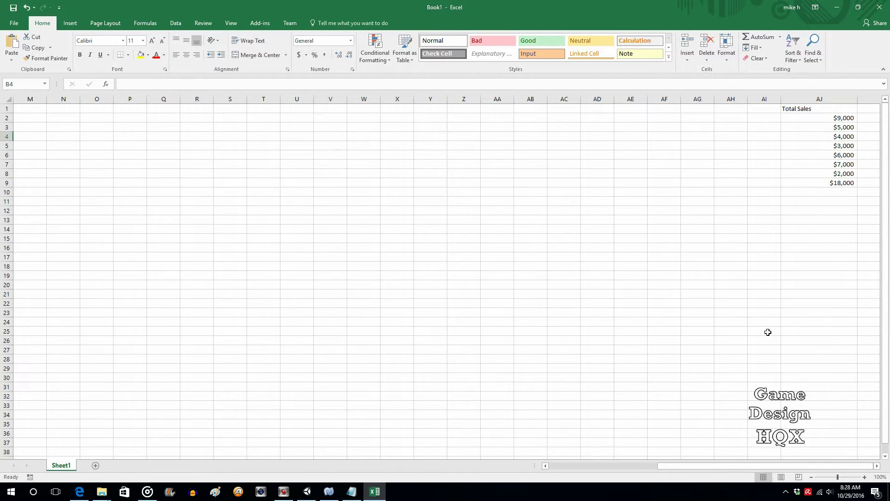
left_click_drag(700, 467, 559, 459)
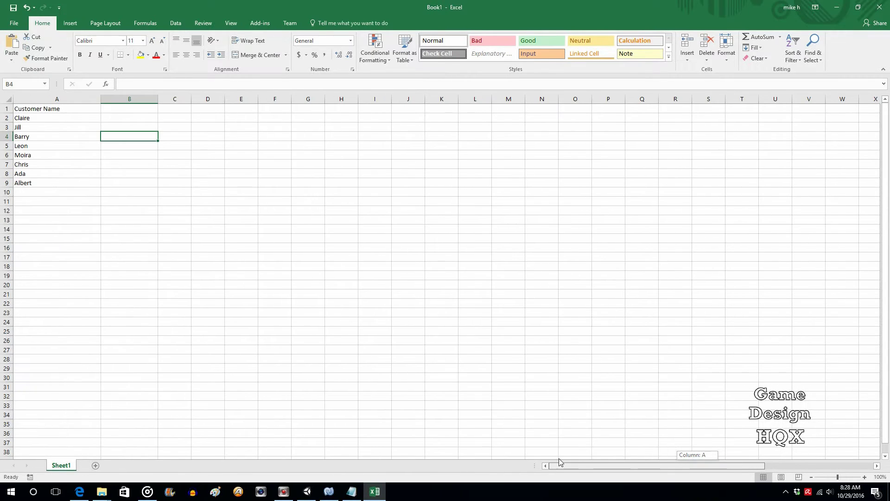
left_click(6, 118)
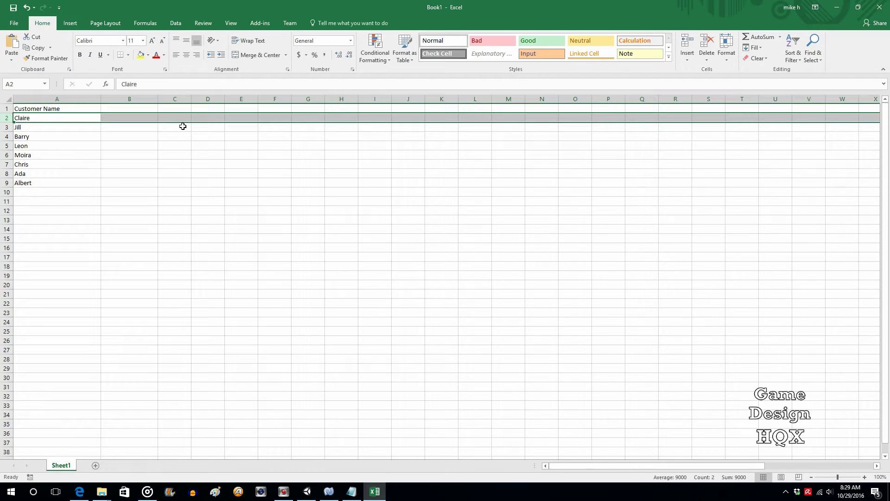
left_click(183, 126)
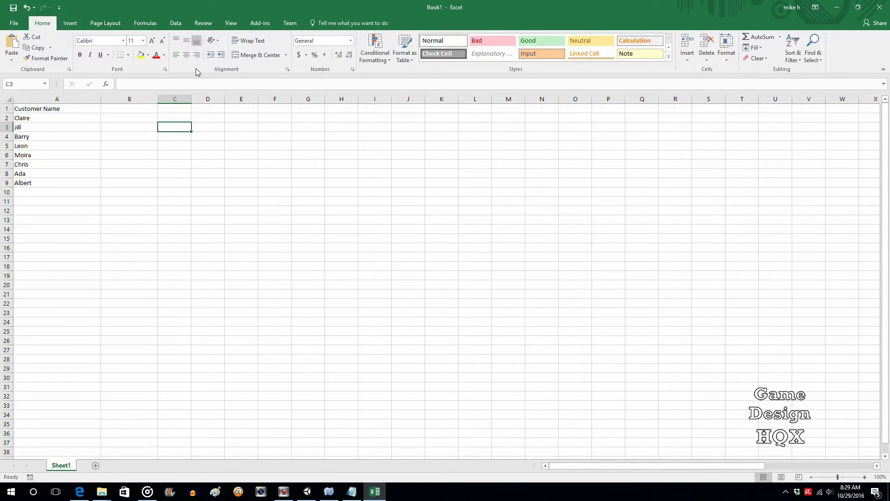
left_click(232, 23)
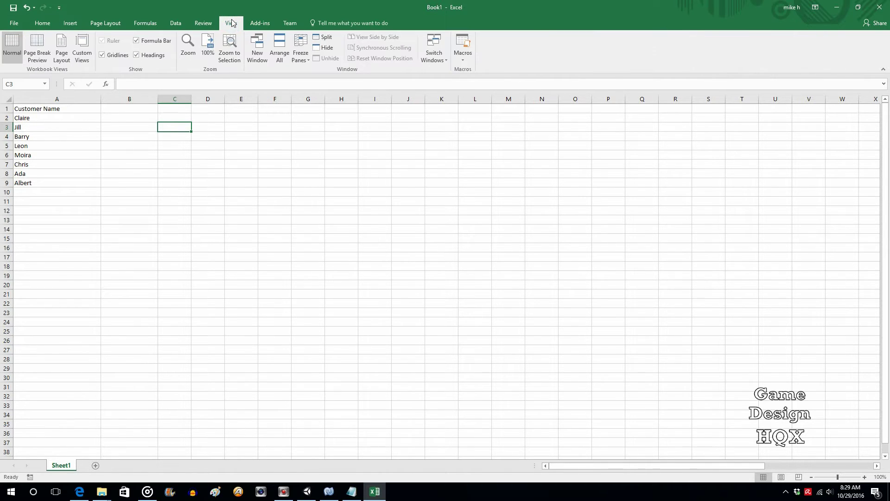
left_click(309, 60)
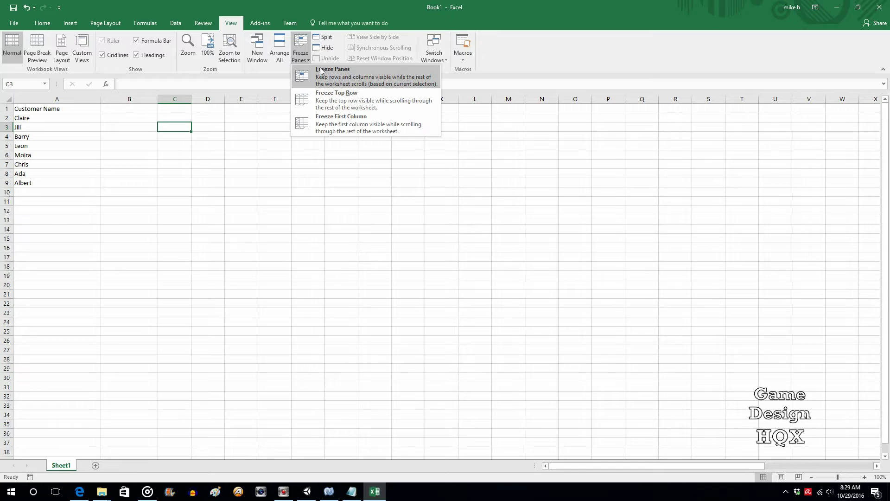
left_click(340, 9)
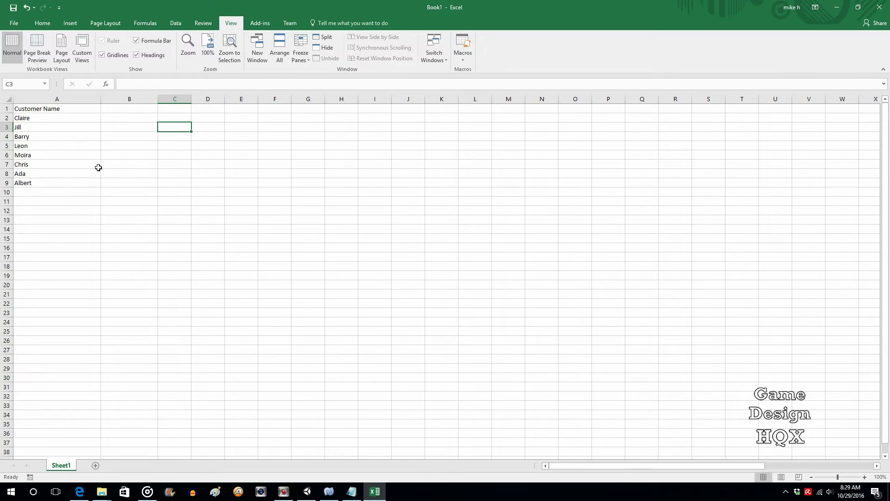
left_click(107, 117)
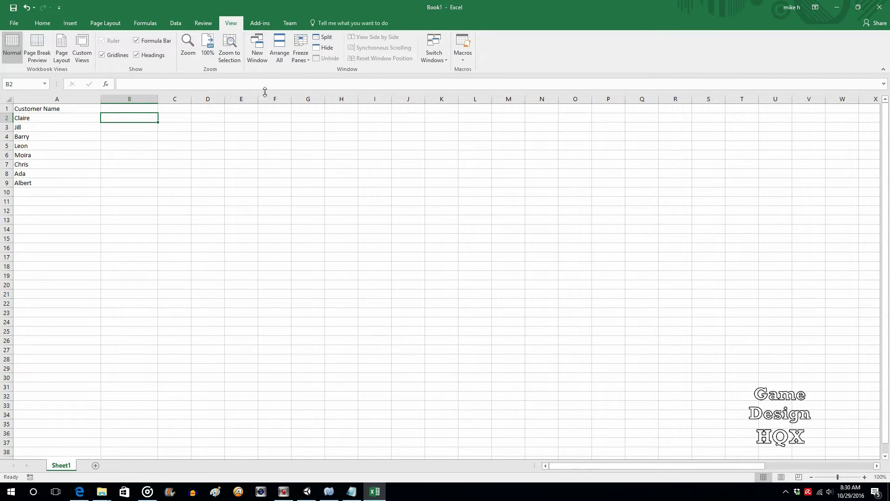
Freeze panes at B2, then scroll right to Total Sales and down to confirm headers stay fixed.
left_click(307, 60)
left_click(314, 76)
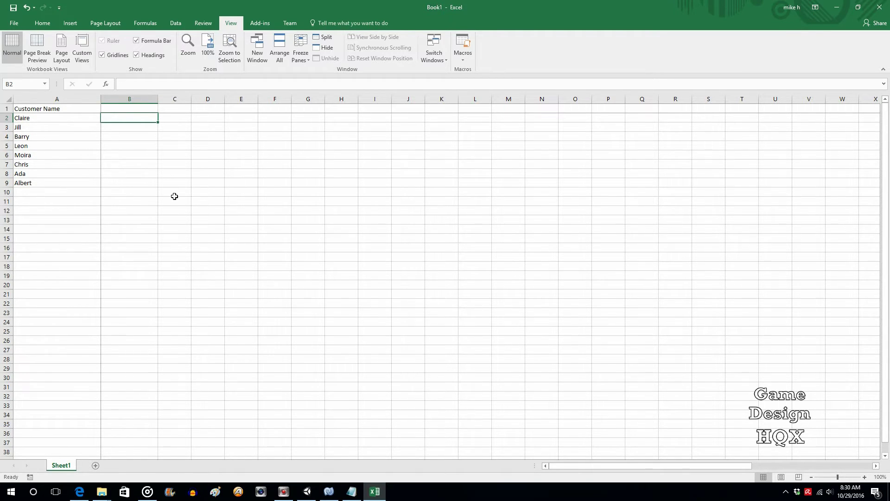
left_click_drag(558, 463, 728, 469)
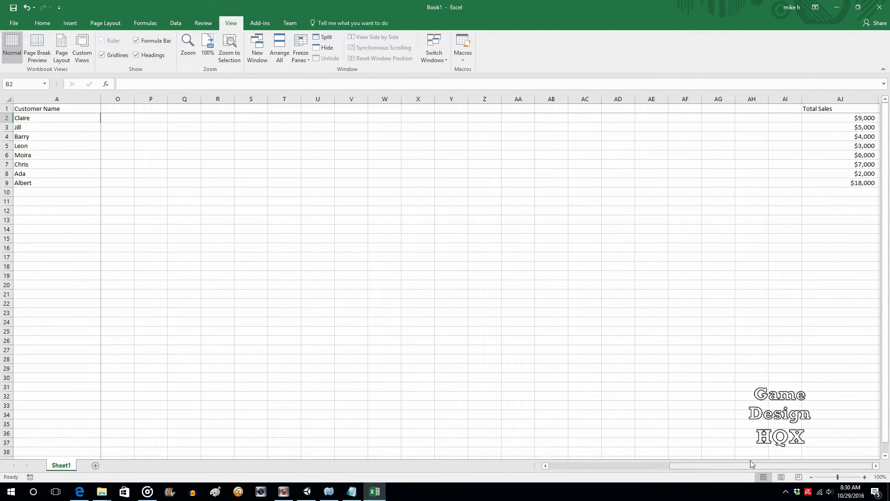
left_click(876, 466)
left_click_drag(876, 466, 876, 466)
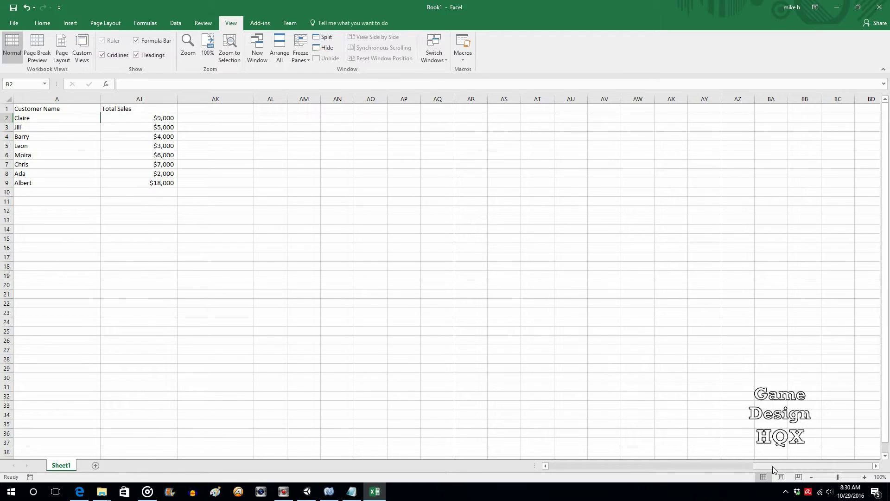
left_click_drag(770, 466, 452, 457)
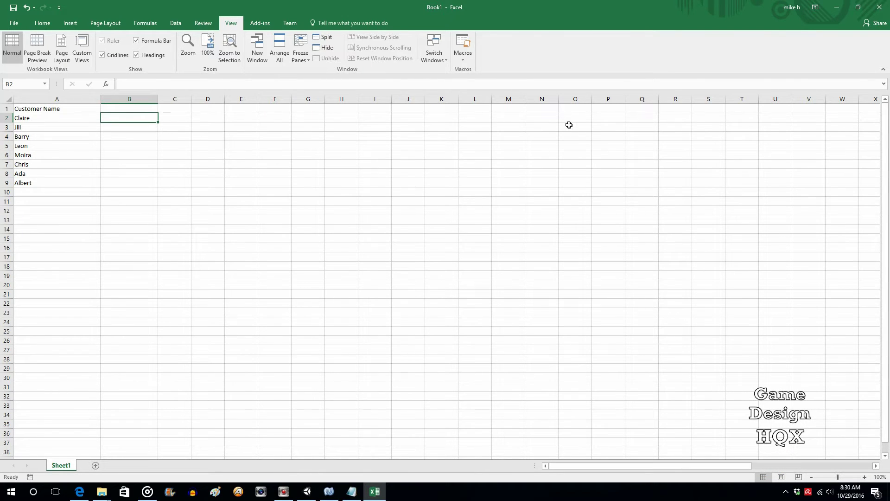
left_click_drag(887, 123, 887, 133)
scroll(850, 206, "down", 1)
scroll(850, 206, "down", 5)
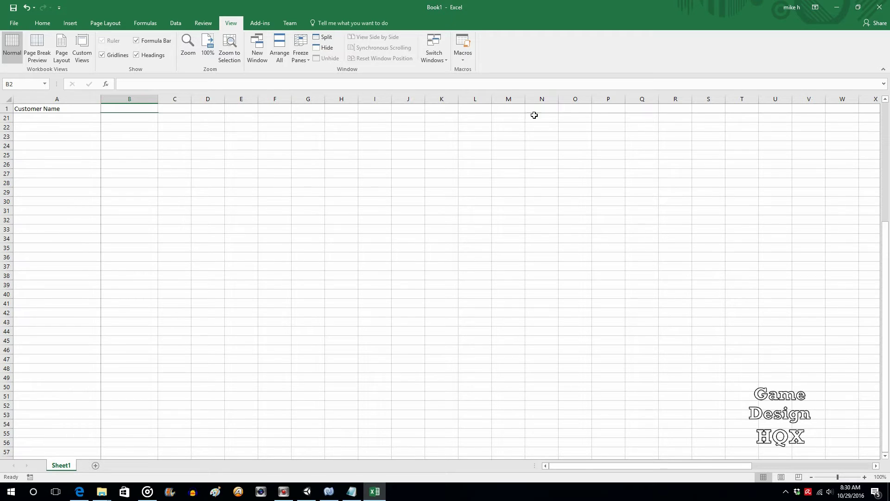
left_click_drag(637, 470, 757, 471)
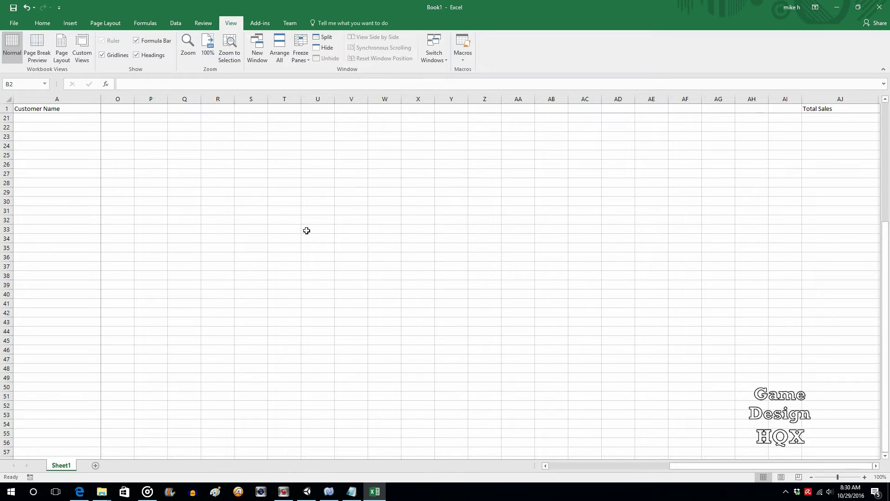
scroll(306, 230, "up", 7)
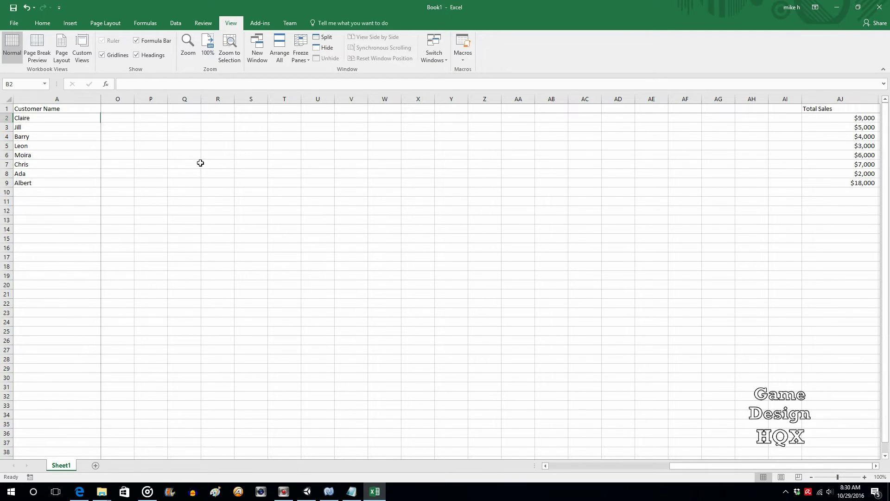
Unfreeze panes and refreeze at B1 so only column A stays fixed, then test scrolling.
left_click(307, 61)
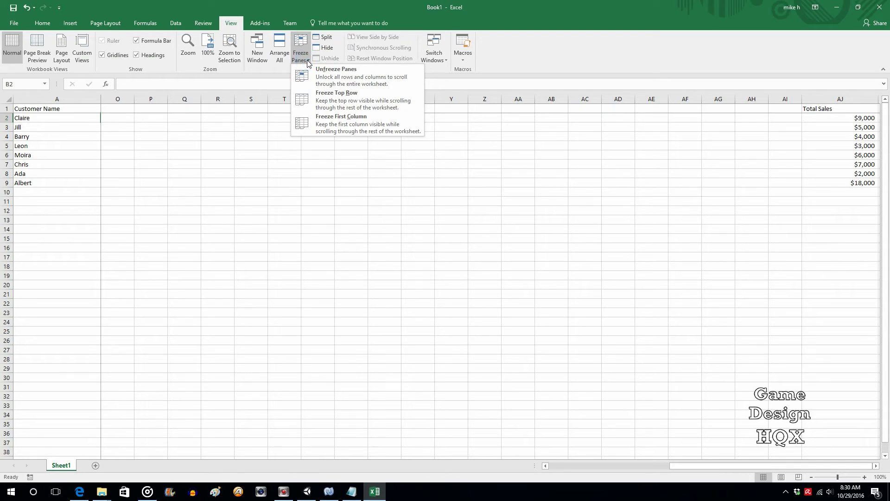
left_click(327, 74)
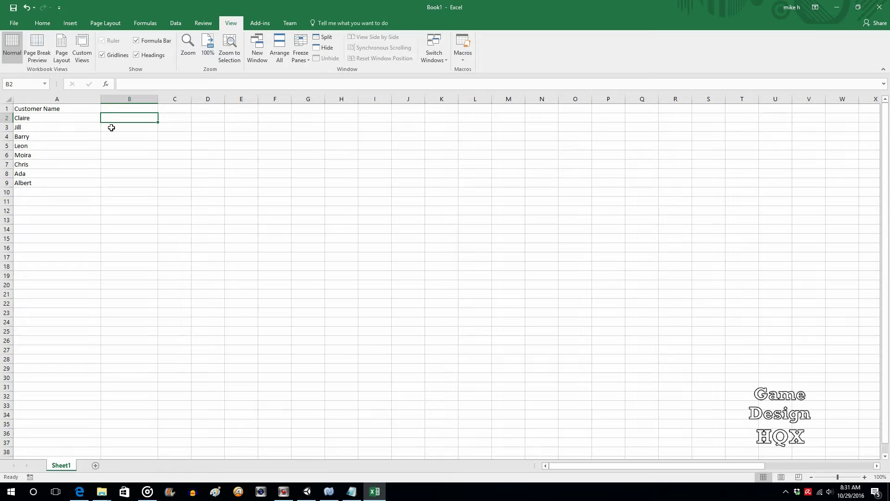
left_click(118, 109)
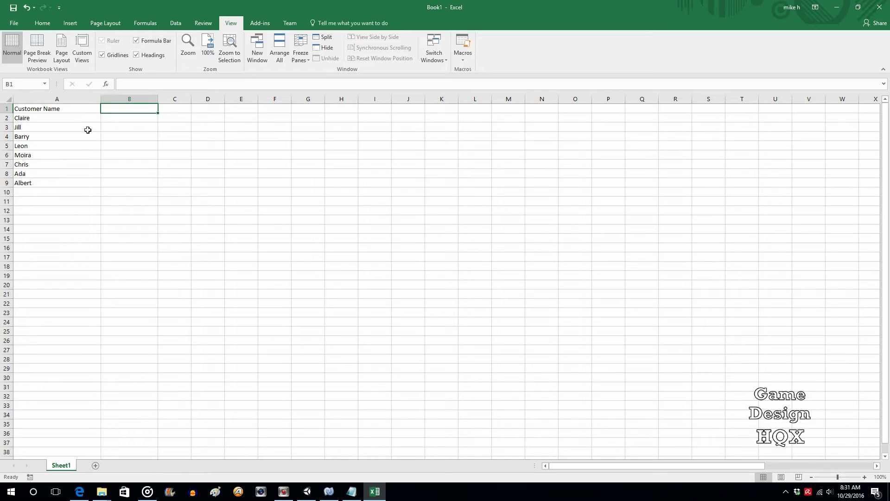
left_click(301, 52)
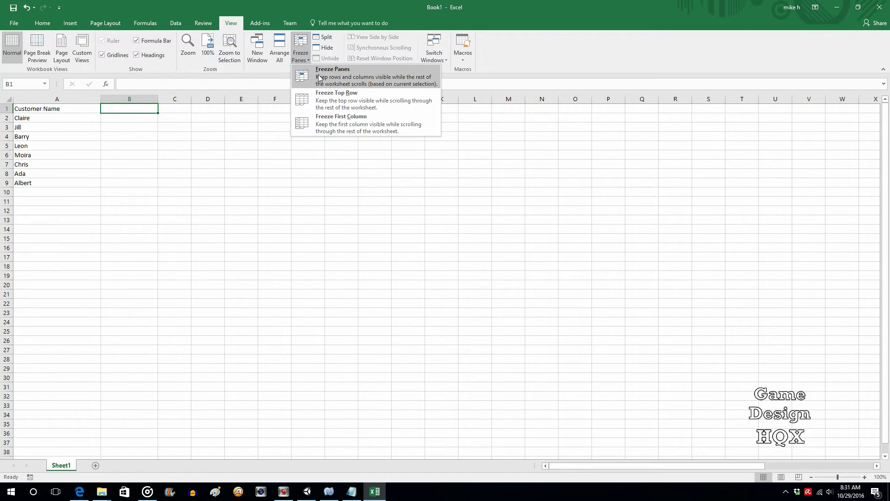
left_click(328, 83)
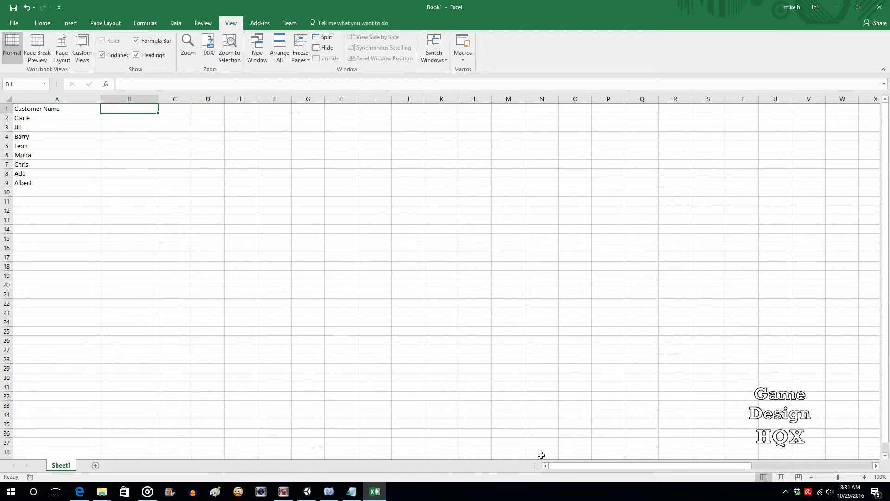
left_click_drag(557, 465, 446, 457)
scroll(371, 279, "down", 7)
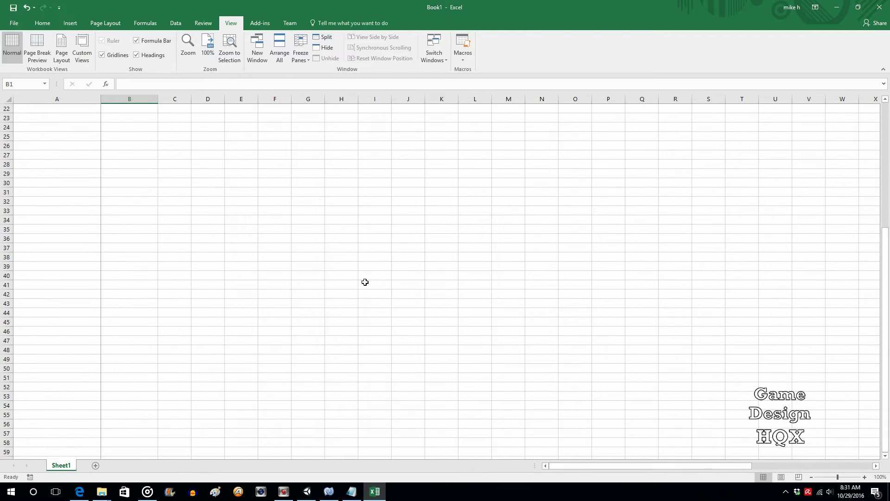
scroll(365, 282, "up", 7)
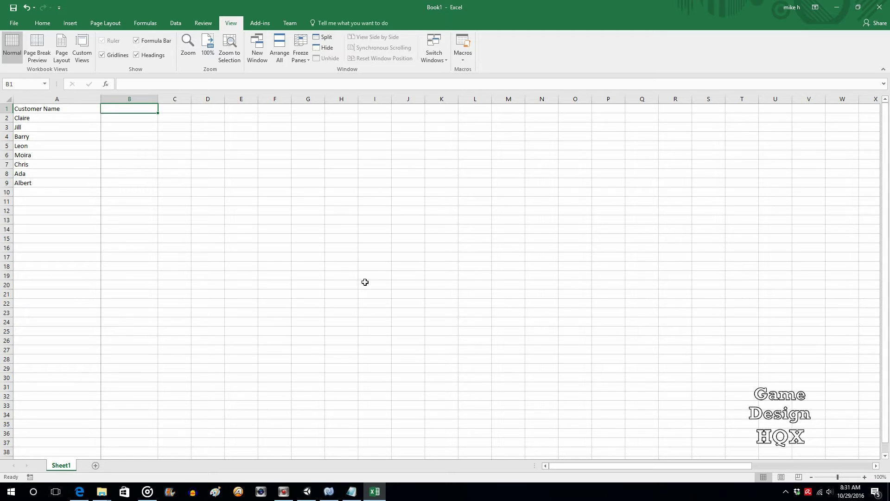
Unfreeze the panes and rename the A1 header to 'Customer First Name'.
left_click(308, 56)
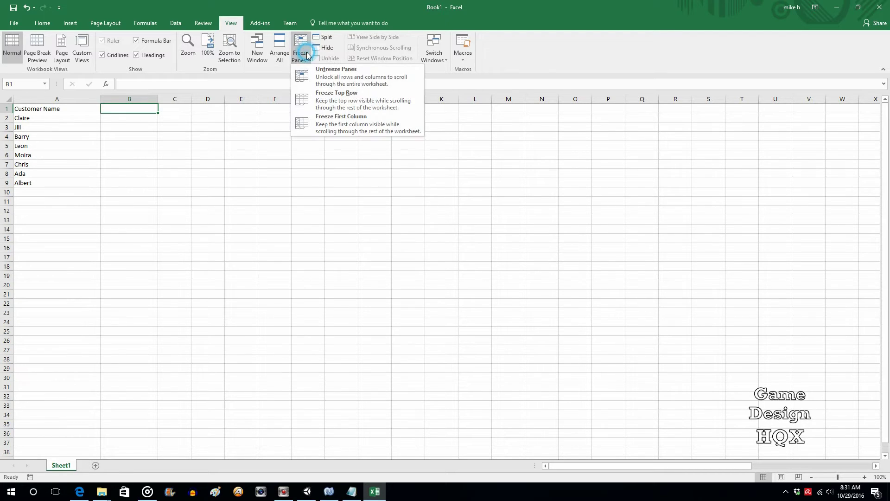
left_click(314, 75)
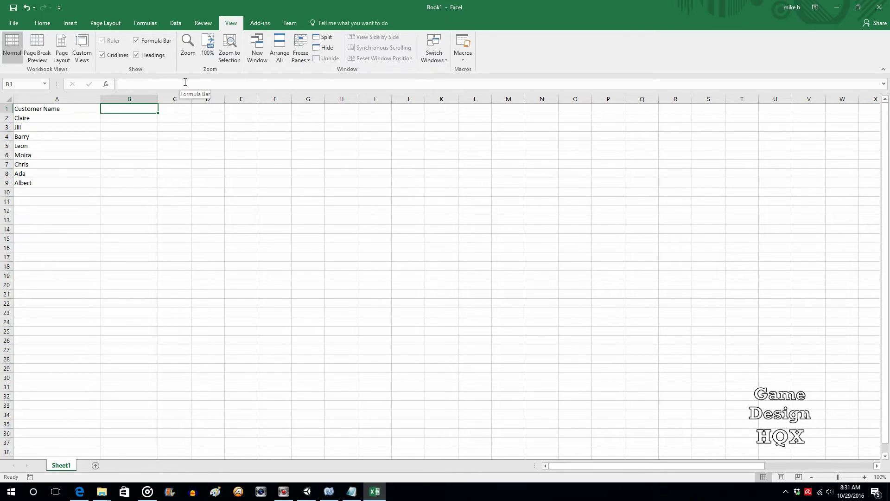
left_click(46, 109)
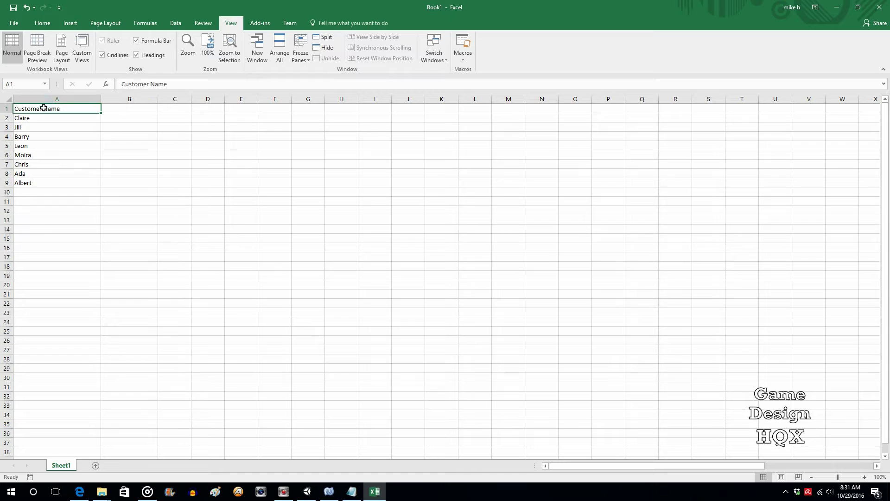
double_click(45, 108)
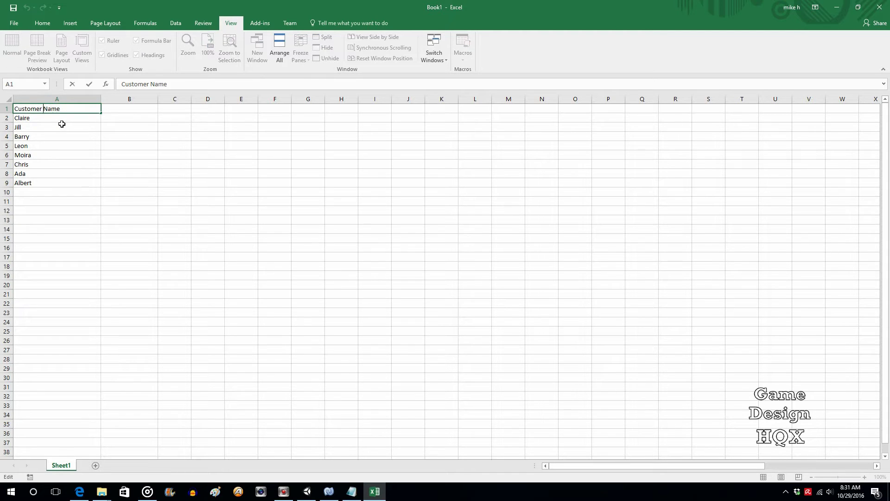
type("First")
left_click(121, 110)
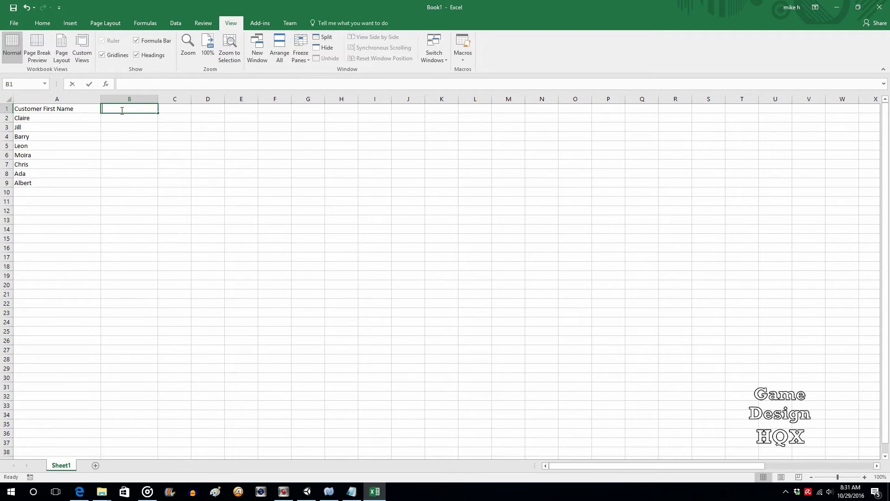
Enter 'Customer Last Name' in B1 and the first customer's surname in B2, widening column B.
type("Customer")
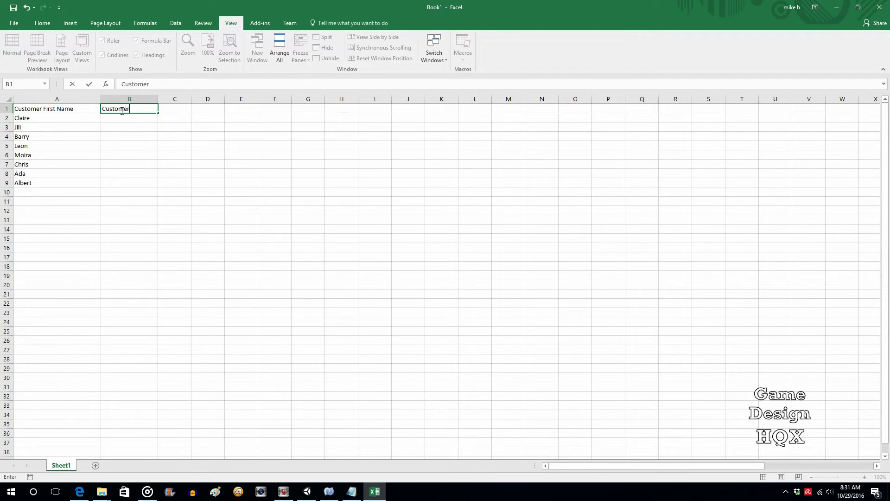
type(" Last Name")
left_click(122, 119)
type("Redfield")
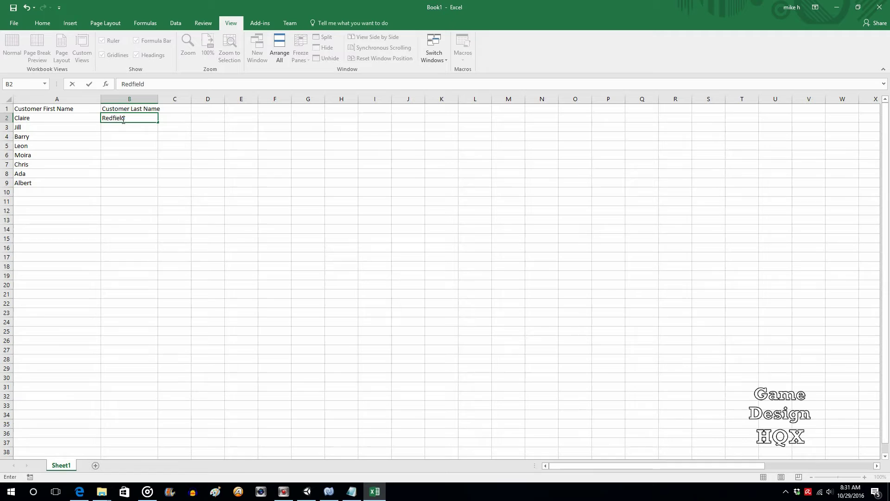
key("Return")
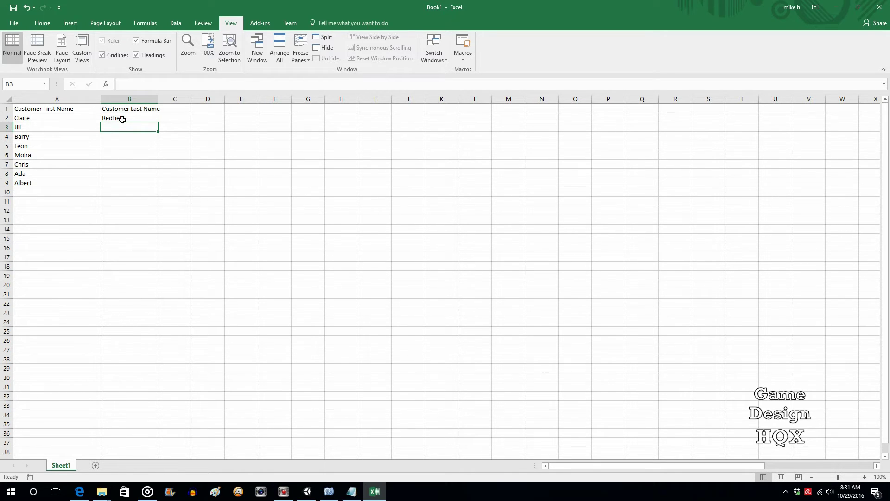
left_click_drag(157, 98, 168, 97)
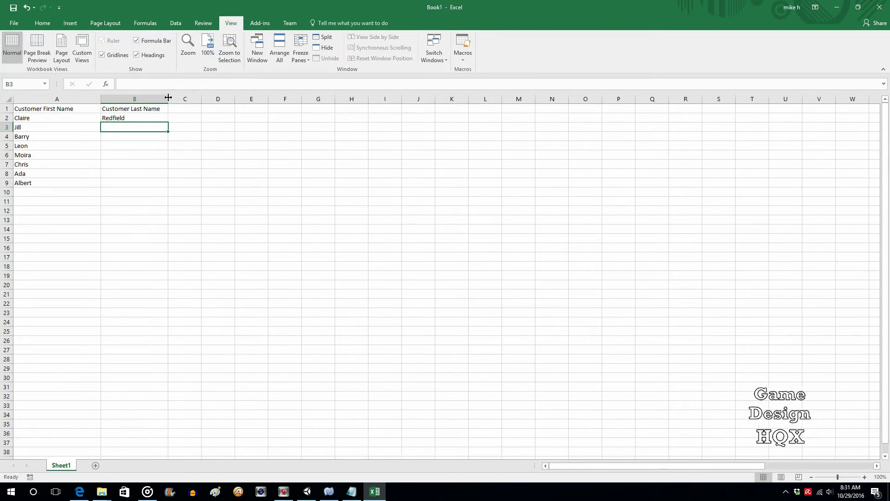
left_click(185, 116)
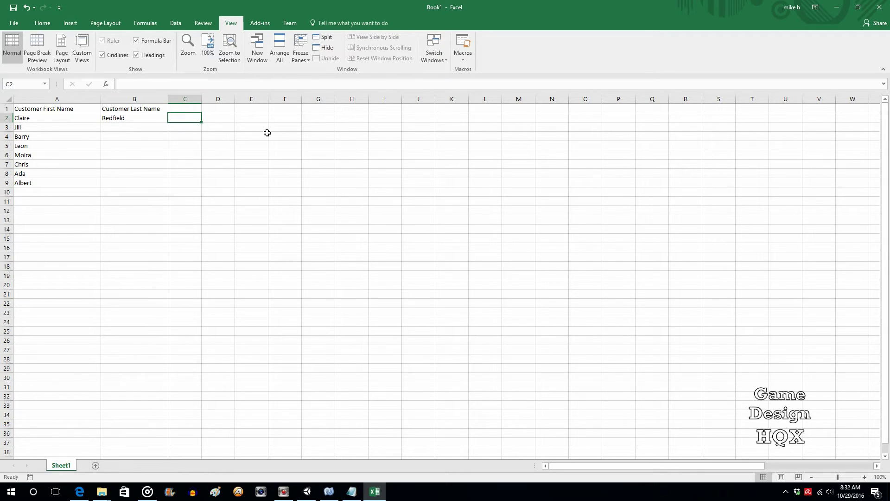
Freeze panes at C2 to fix the header row and both name columns, then scroll to check.
left_click(310, 58)
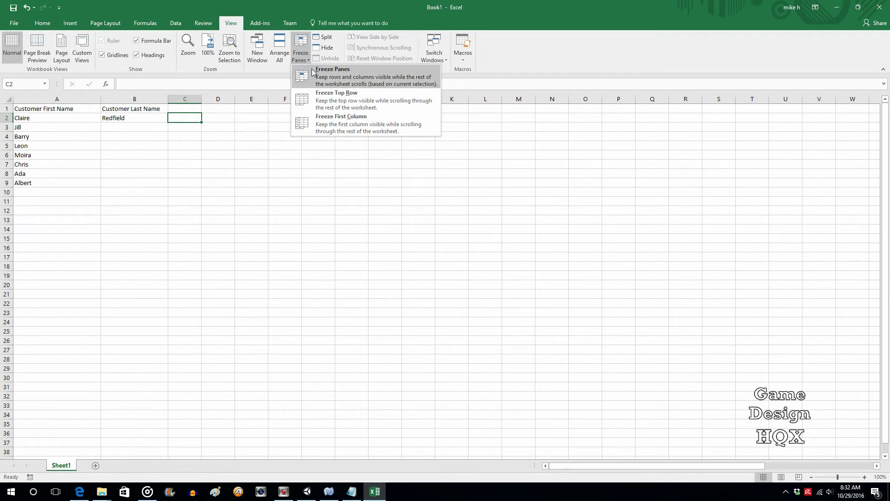
left_click(314, 77)
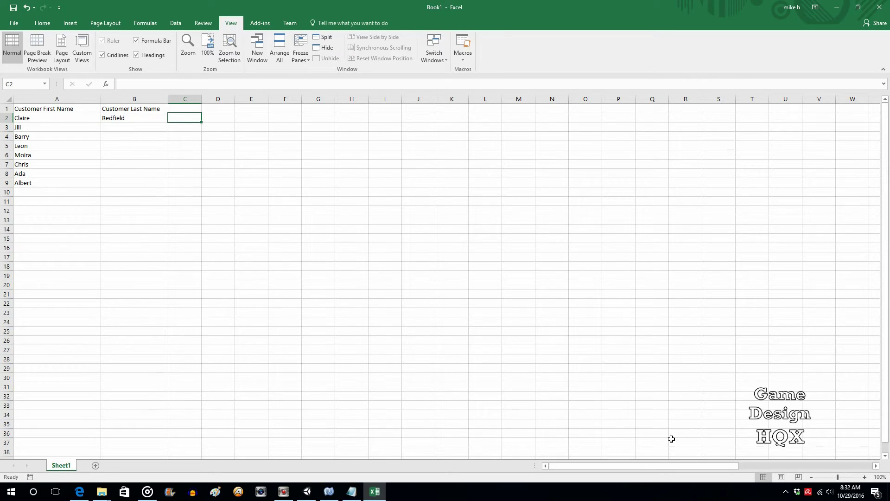
left_click_drag(632, 467, 413, 443)
Scroll right until column AJ with the Total Sales amounts is visible.
left_click(283, 492)
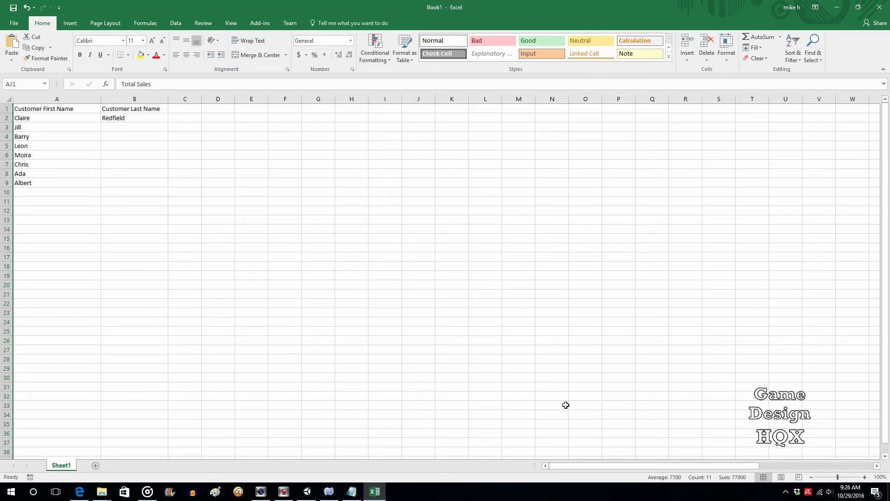
left_click_drag(617, 465, 742, 478)
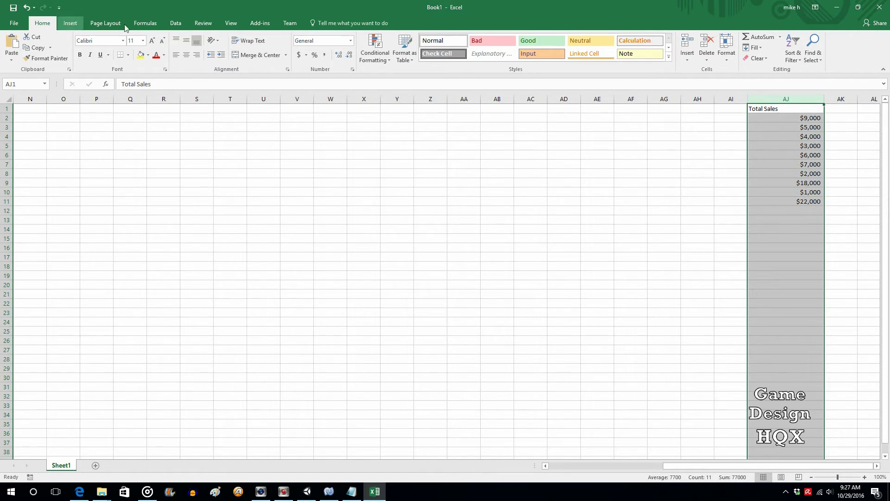
Add a Top 3 Items rule to Total Sales using Green Fill with Dark Green Text.
left_click(390, 60)
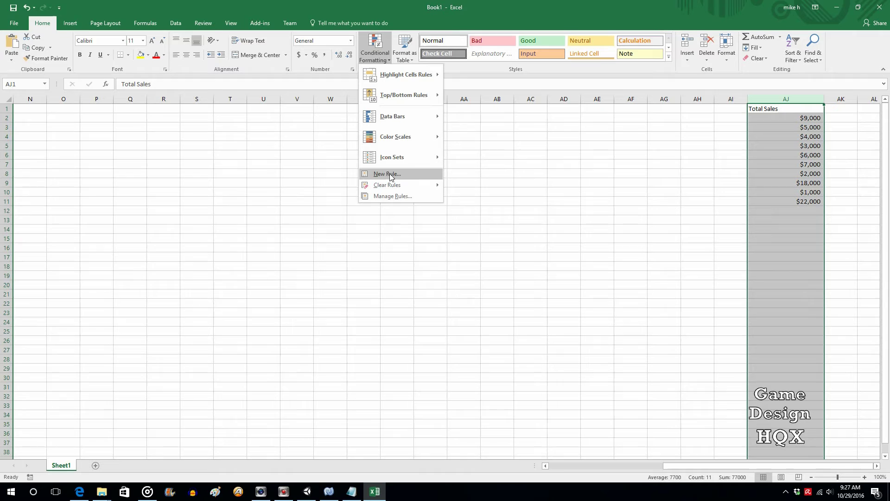
mouse_move(411, 99)
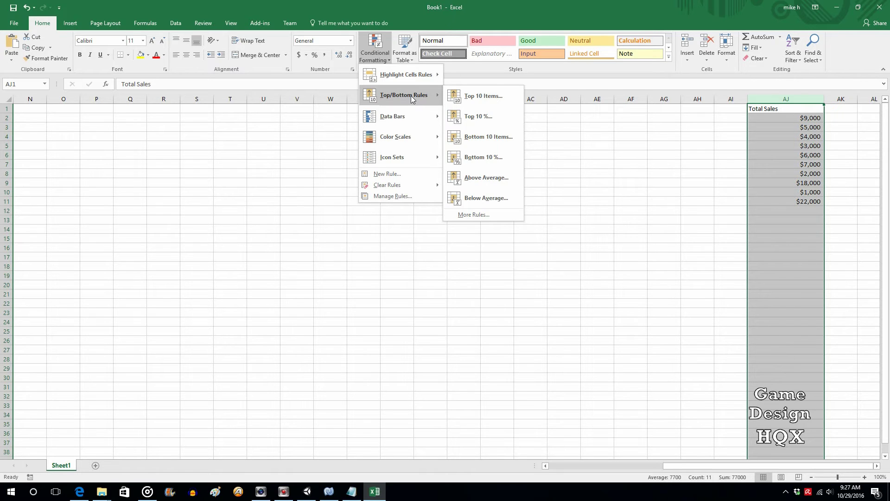
left_click(493, 98)
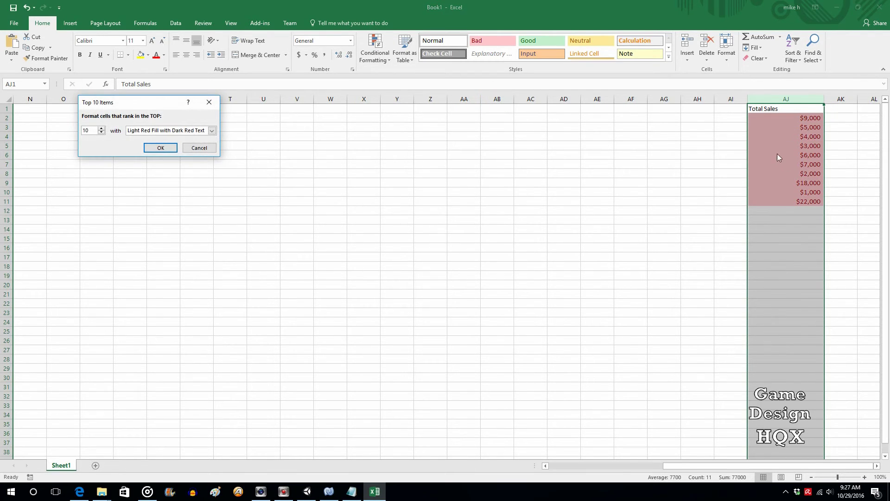
left_click(102, 133)
left_click(102, 133)
left_click(101, 133)
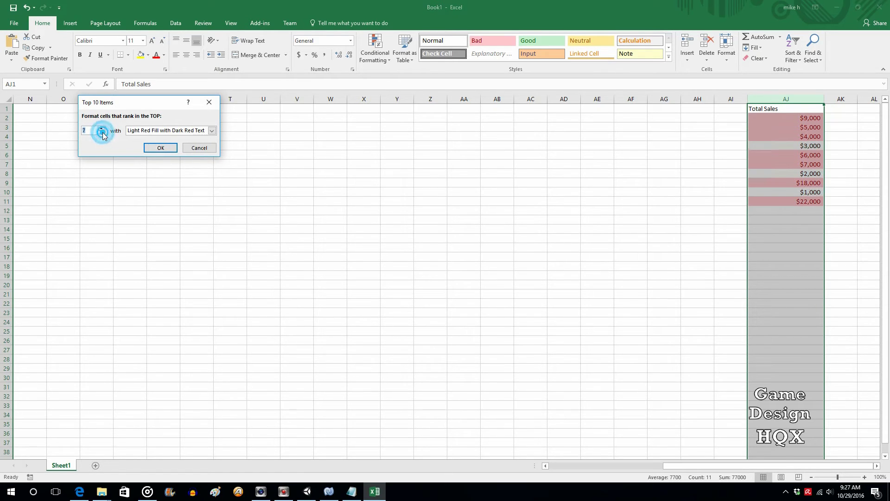
left_click(102, 134)
left_click(102, 133)
left_click(102, 134)
left_click(102, 133)
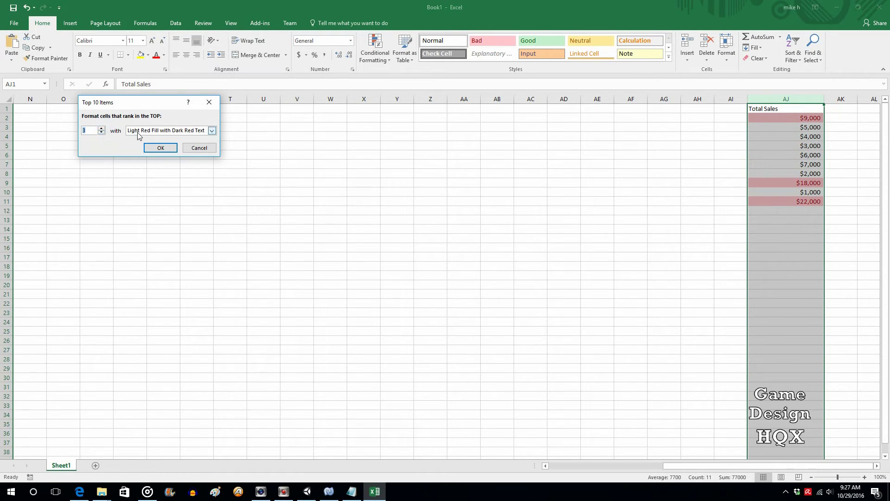
left_click(212, 130)
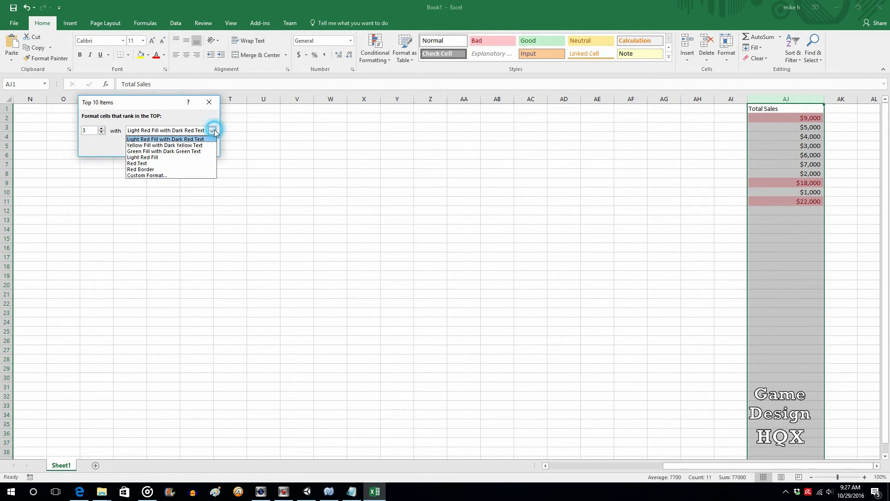
left_click(196, 152)
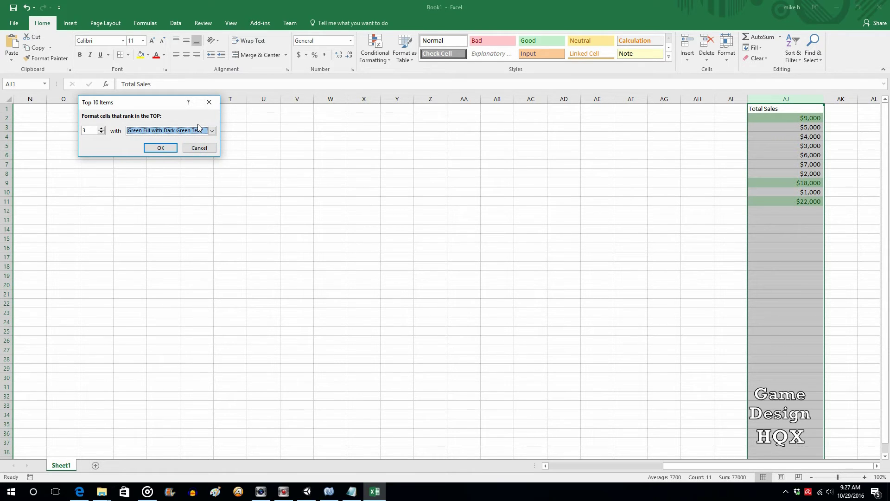
left_click(160, 148)
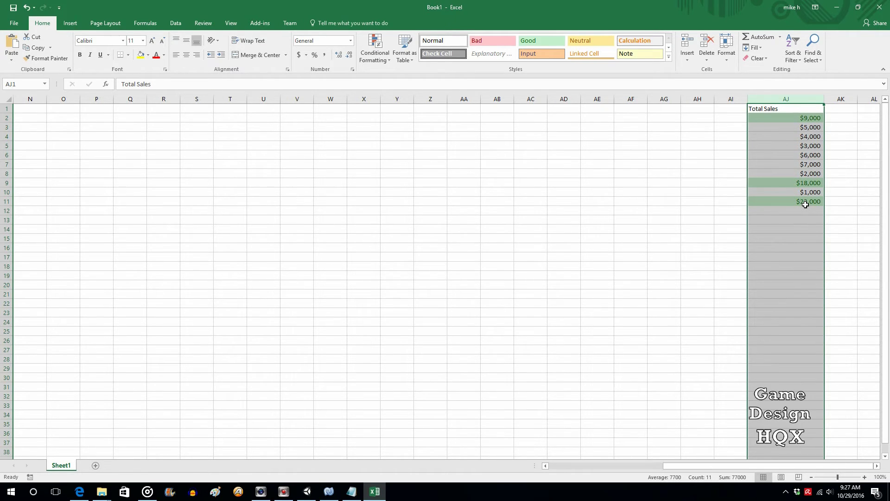
Add a Bottom 3 Items rule to Total Sales using Light Red Fill with Dark Red Text.
left_click(385, 62)
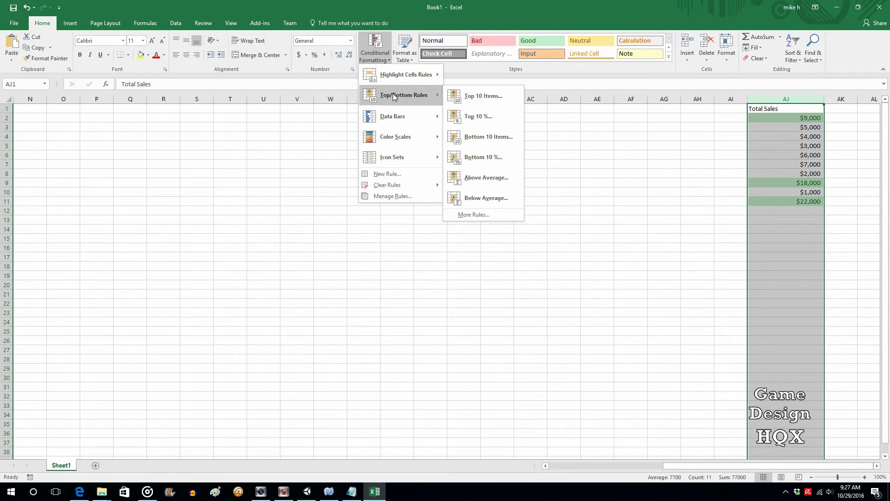
left_click(506, 135)
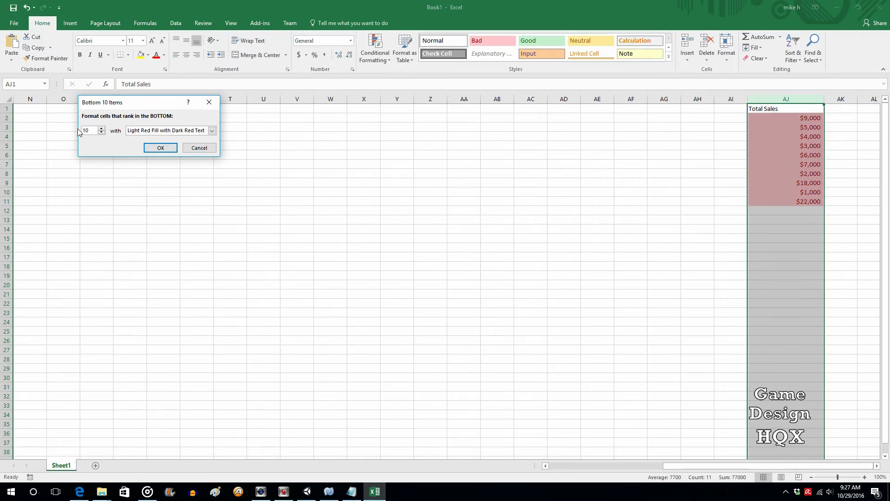
left_click(101, 133)
left_click(101, 133)
left_click(101, 133)
left_click(101, 133)
left_click(101, 133)
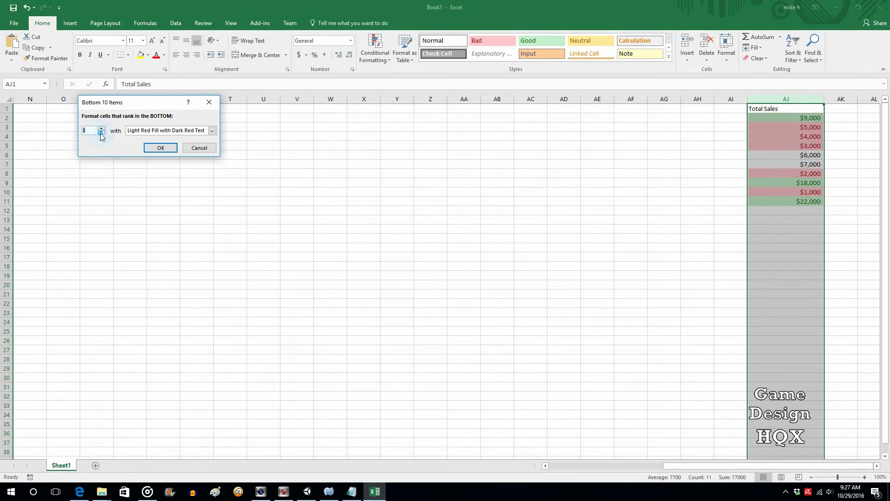
left_click(102, 133)
left_click(101, 133)
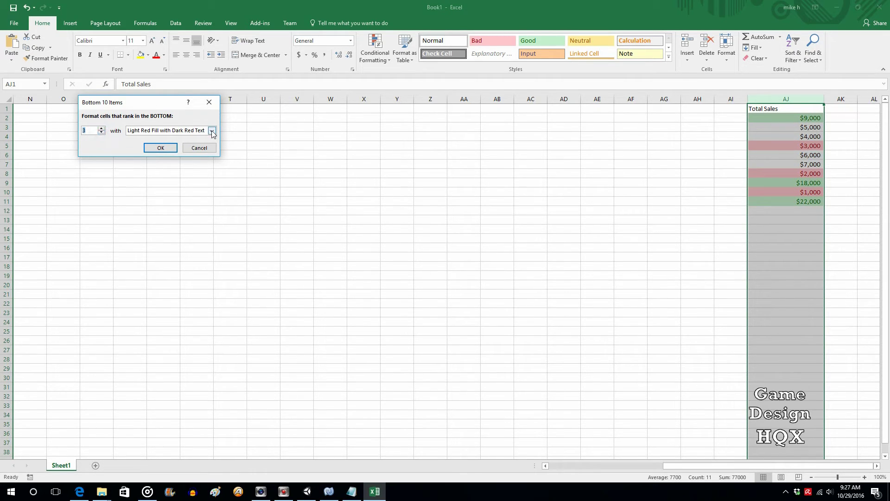
left_click(160, 151)
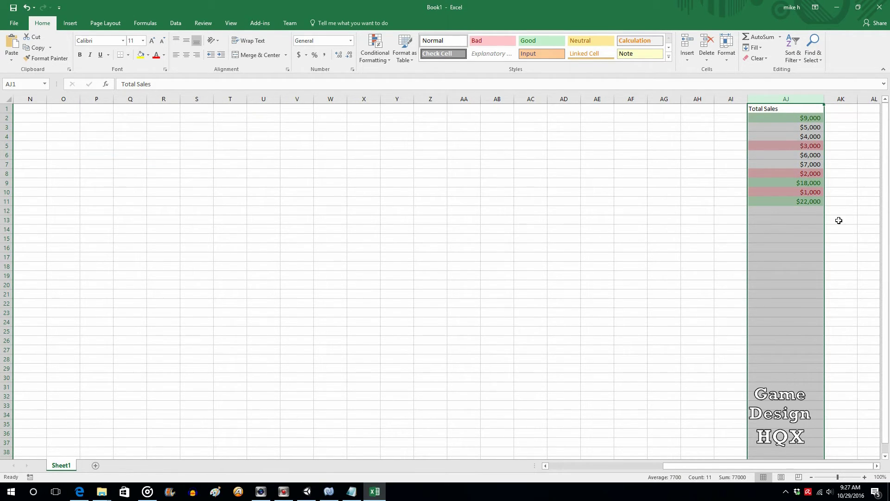
Enter 1000 in AJ12 and 19000 in AJ13 below the existing Total Sales amounts.
left_click(845, 173)
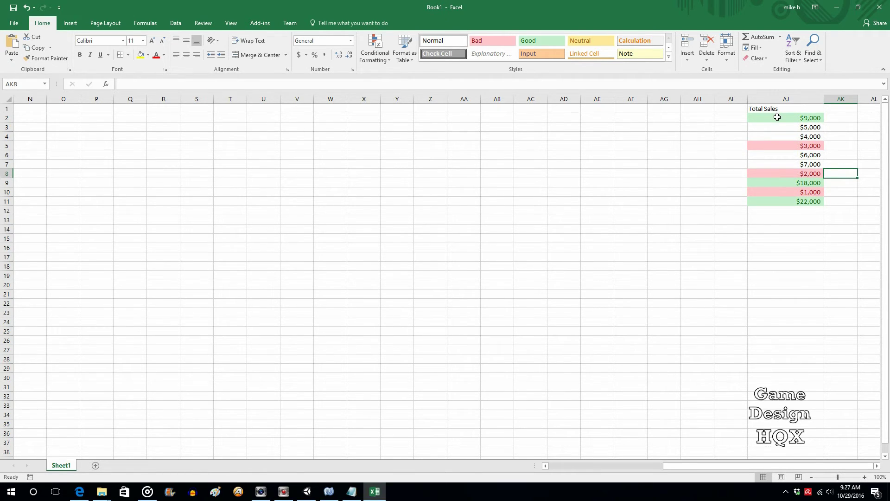
left_click(781, 210)
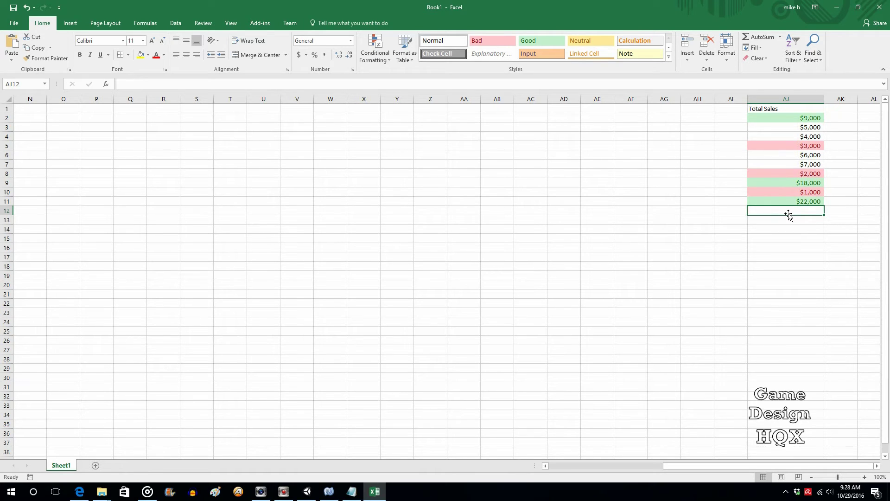
type("1000")
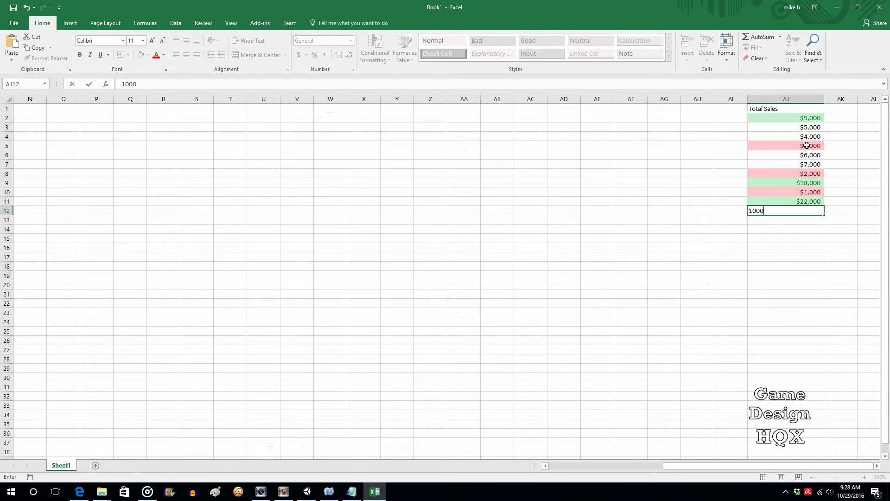
left_click(800, 219)
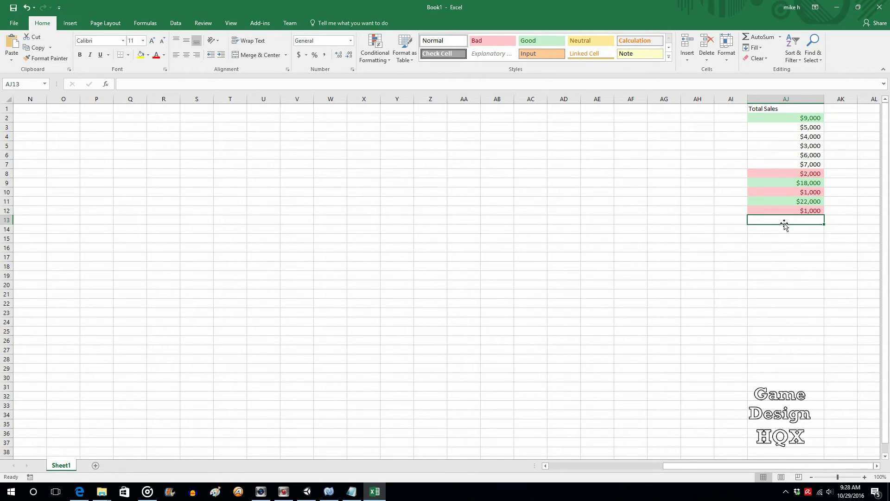
type("19")
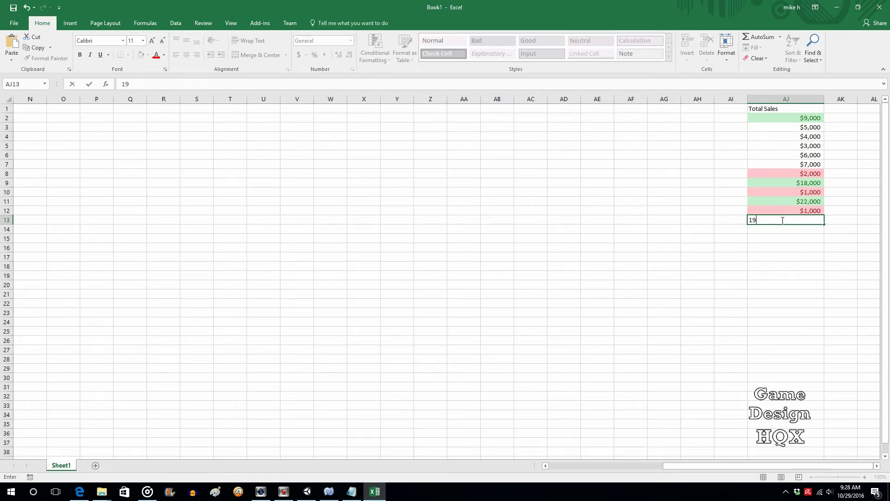
type("000")
key("Return")
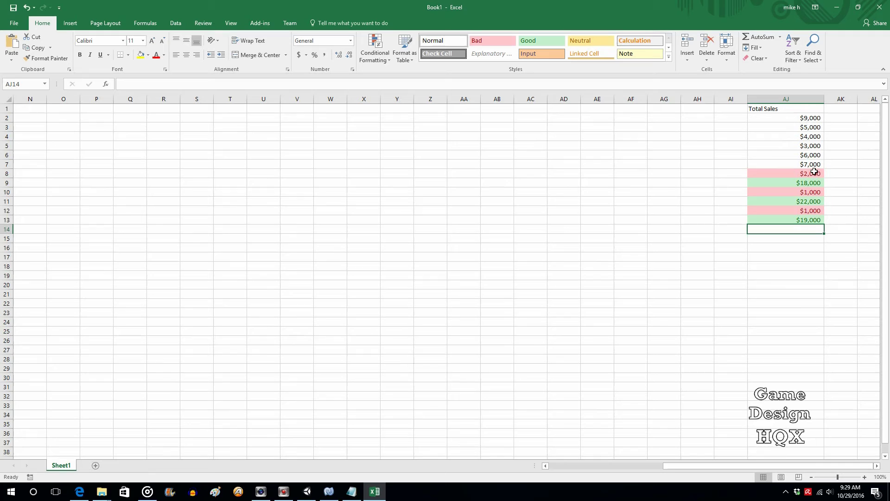
Change the AJ2 amount from 9000 to 29000.
double_click(801, 117)
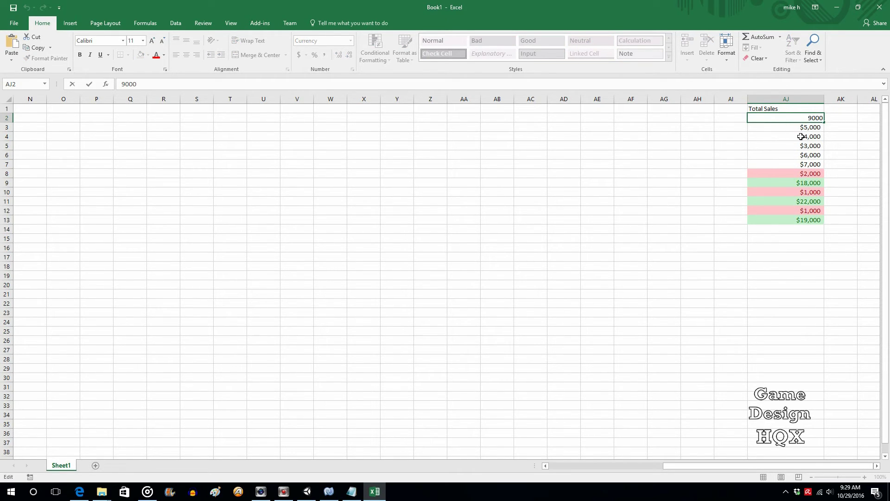
type("2")
key("Return")
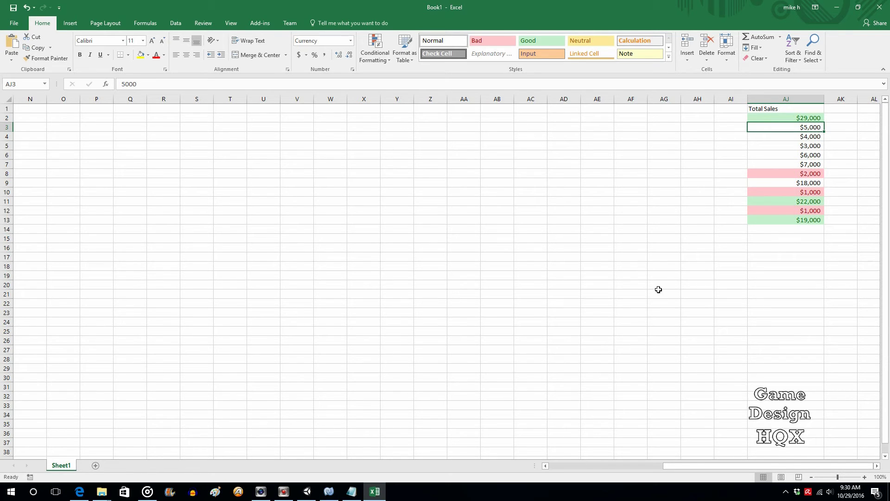
Select the Customer First Name column and start a new formula-based conditional formatting rule.
left_click_drag(792, 466, 570, 427)
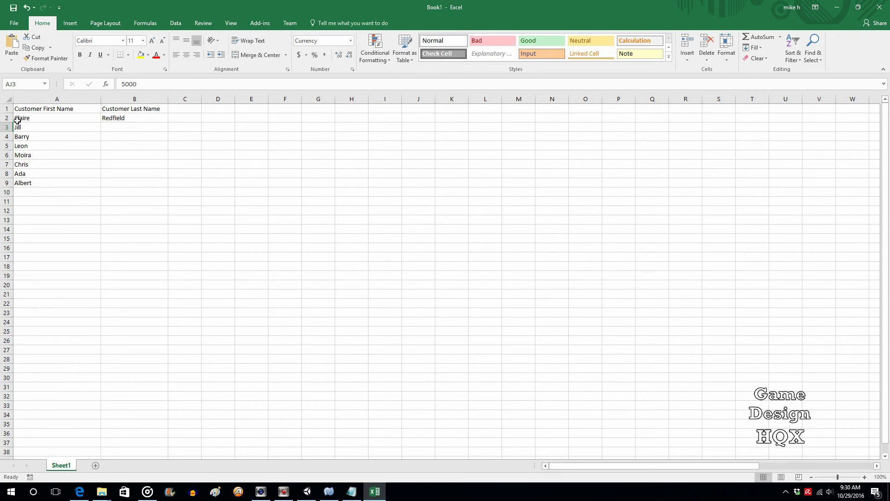
left_click(39, 96)
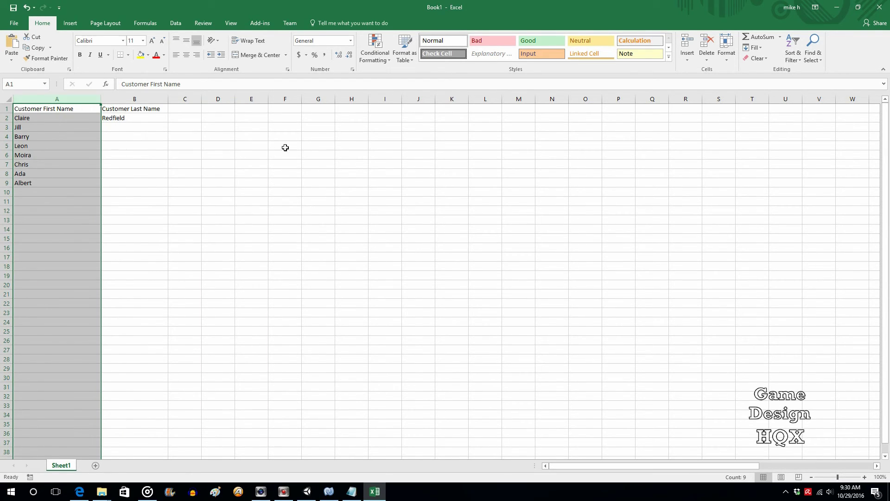
left_click(383, 62)
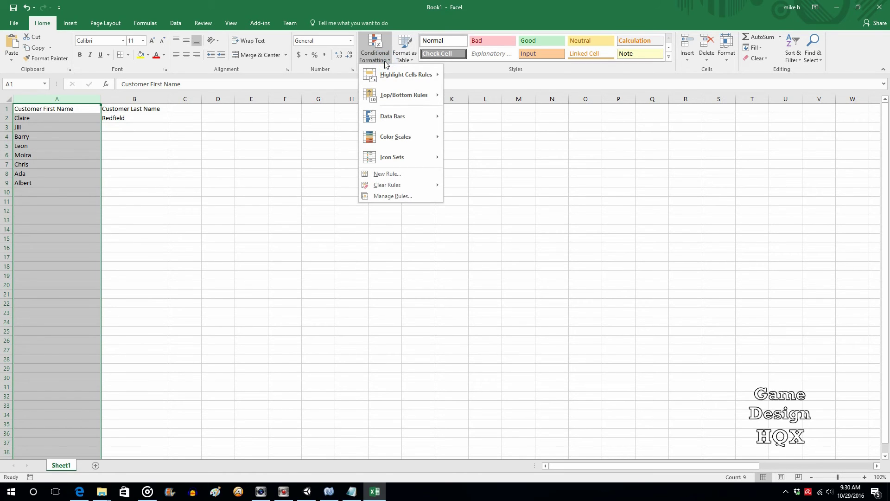
left_click(393, 176)
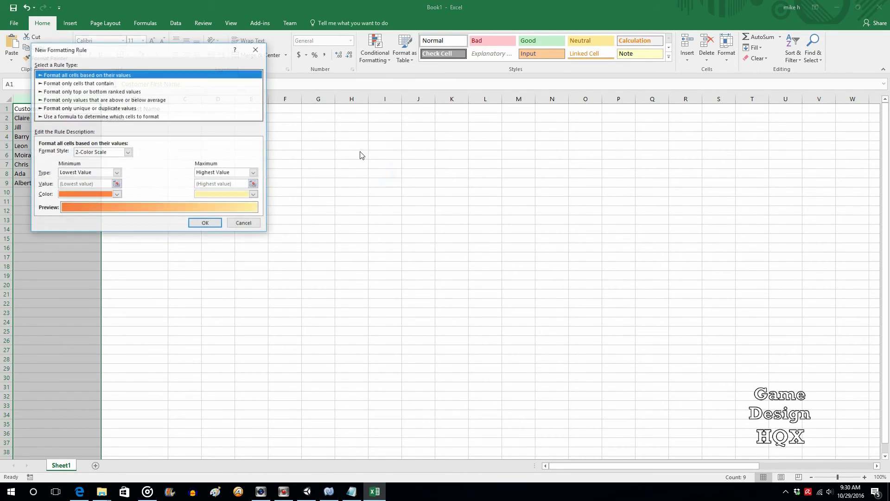
left_click(127, 117)
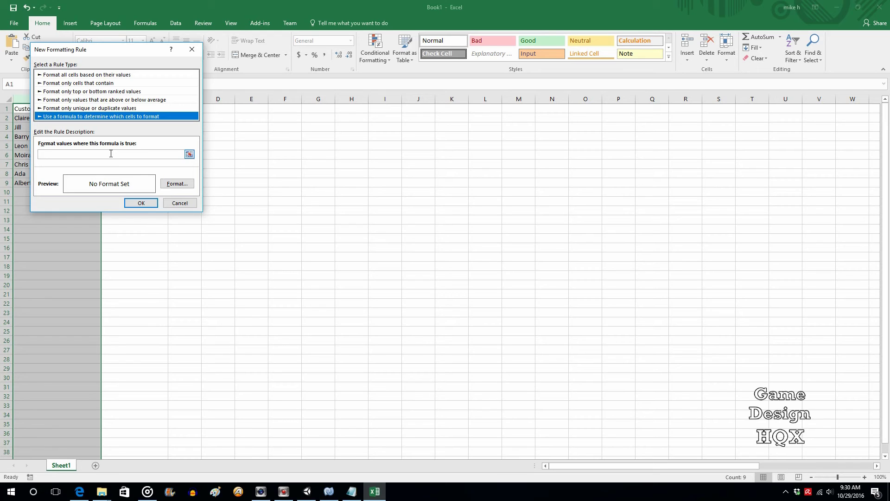
Enter the rule formula =LEN(A1)>4 with a light blue fill and apply it.
left_click(111, 154)
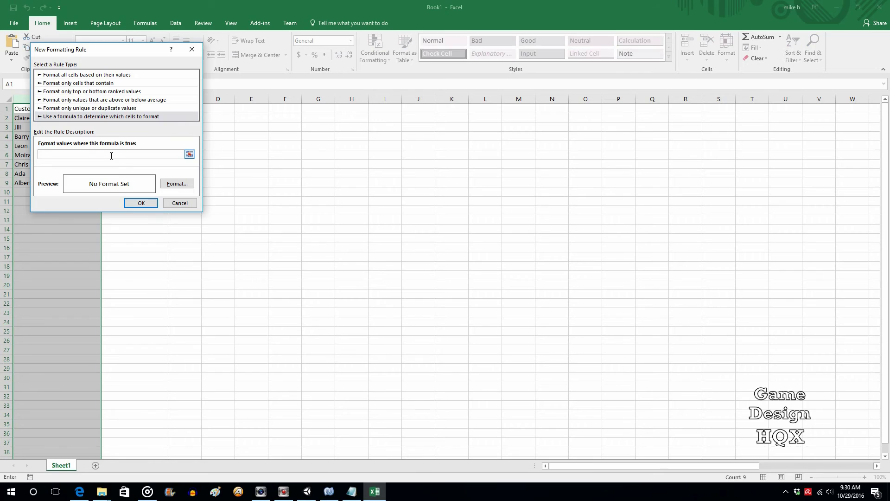
type("=LEN")
type("A1)>4")
left_click(183, 185)
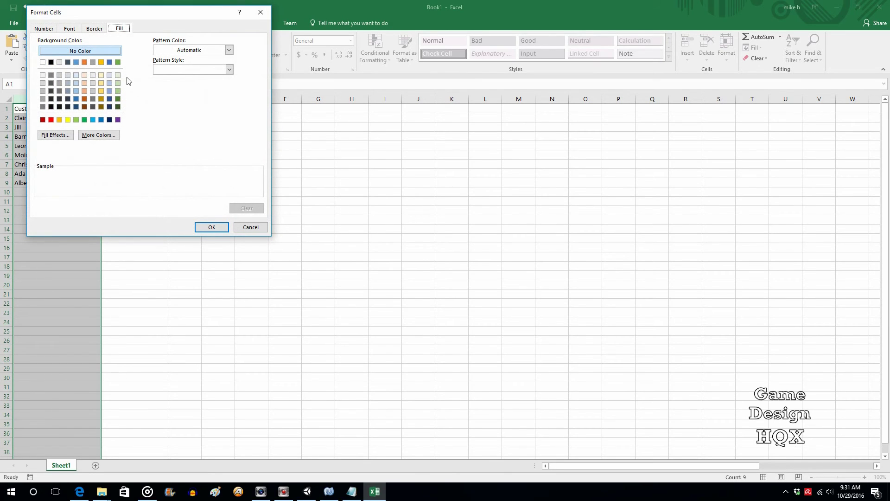
left_click(93, 120)
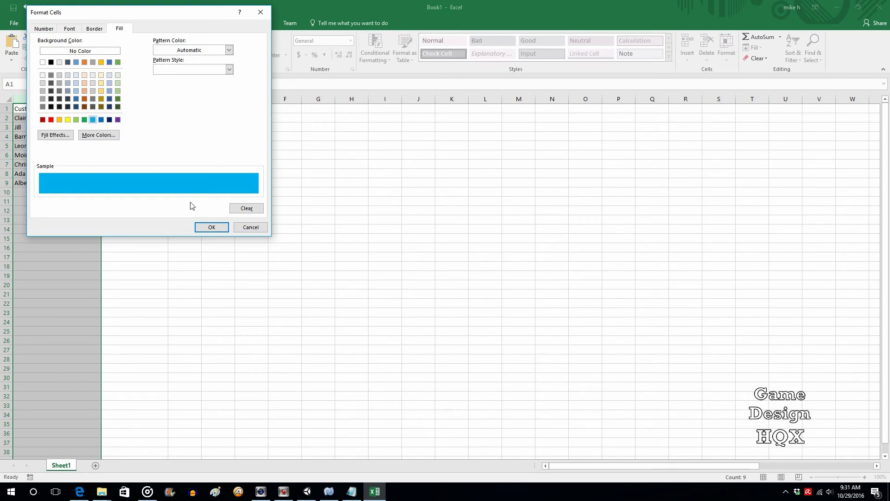
left_click(213, 228)
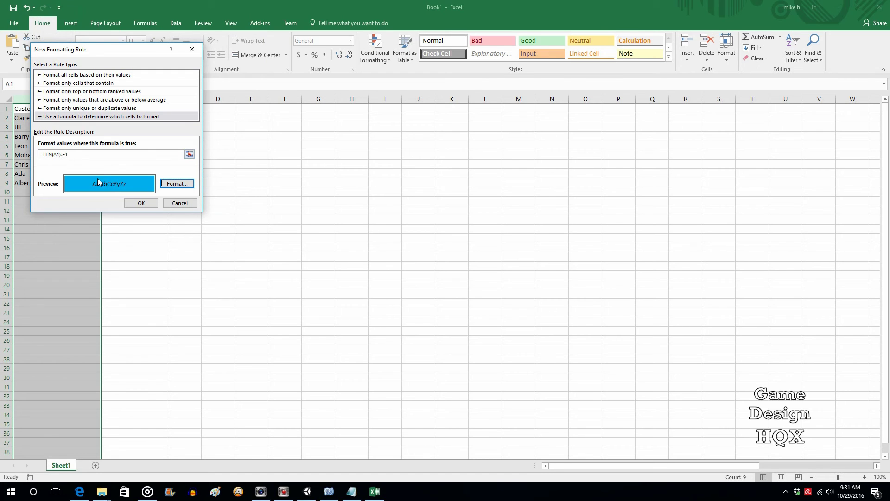
left_click(145, 203)
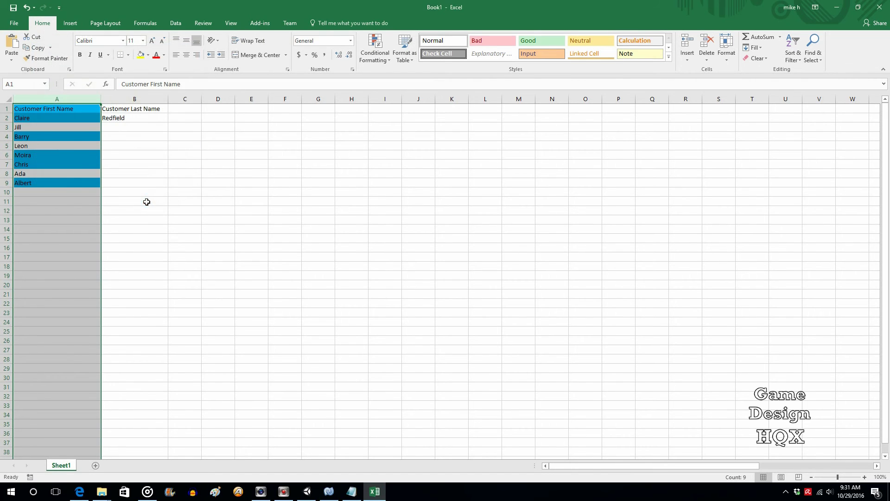
left_click(153, 169)
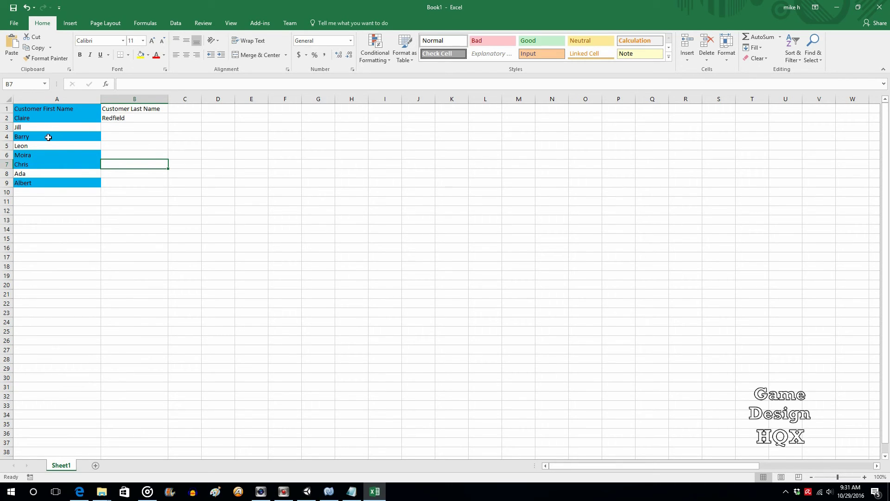
left_click(49, 171)
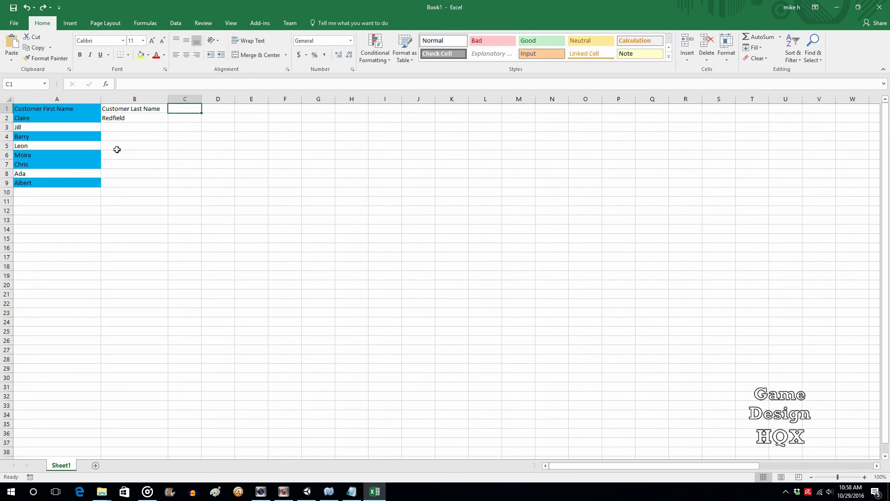
Turn on filter arrows across the whole sheet's header row, after briefly trying column A alone.
left_click(72, 100)
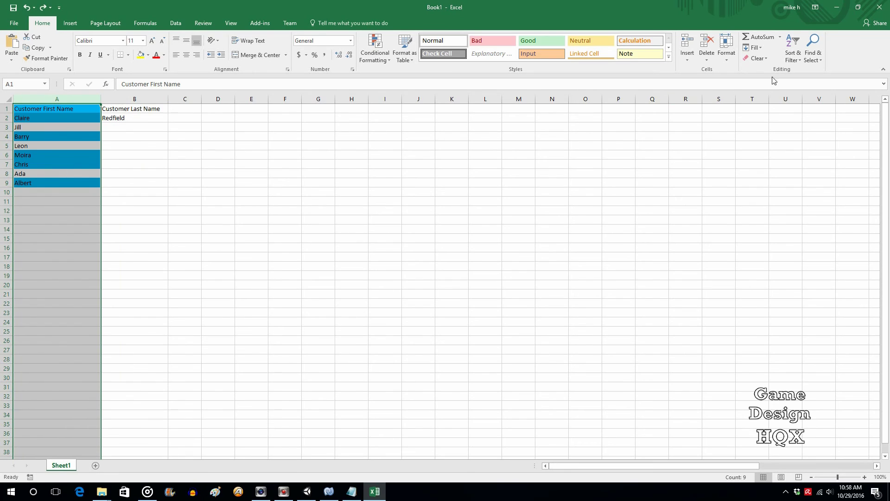
left_click(793, 60)
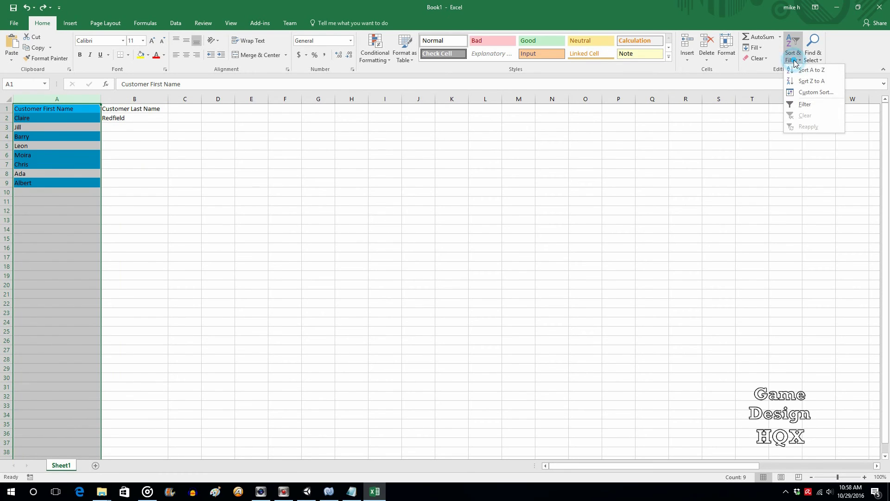
left_click(805, 104)
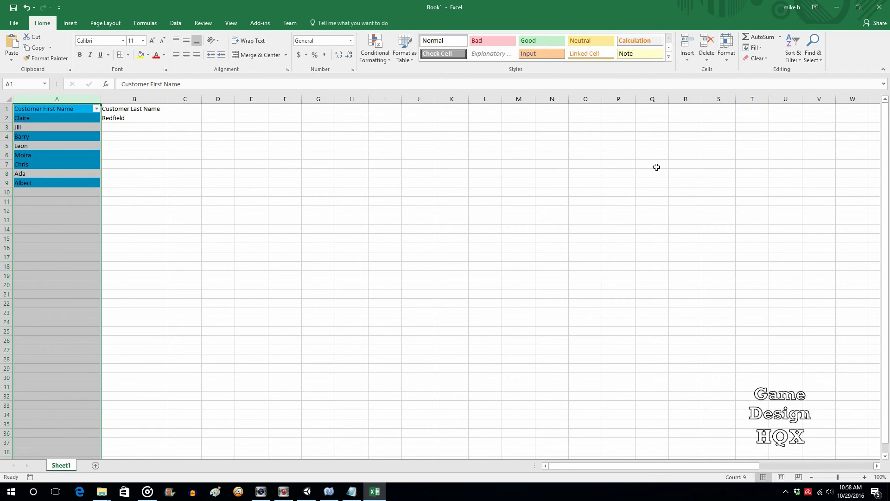
left_click(793, 55)
left_click(796, 107)
left_click(9, 98)
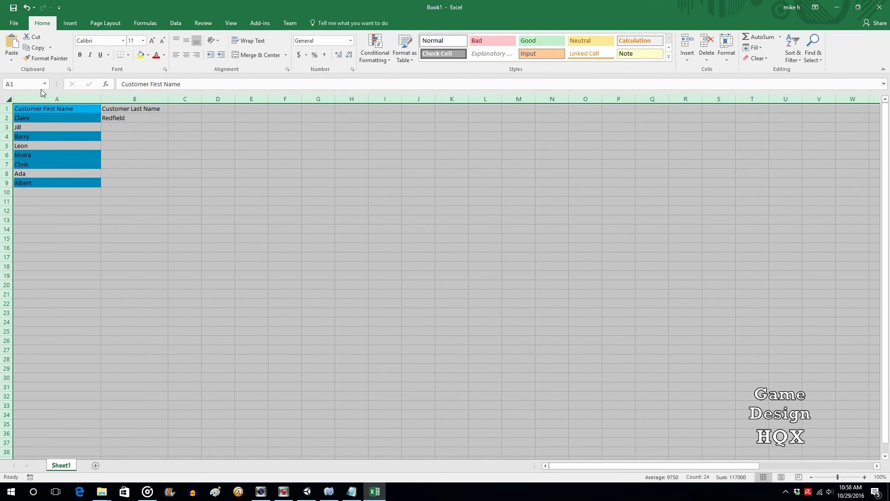
left_click(794, 55)
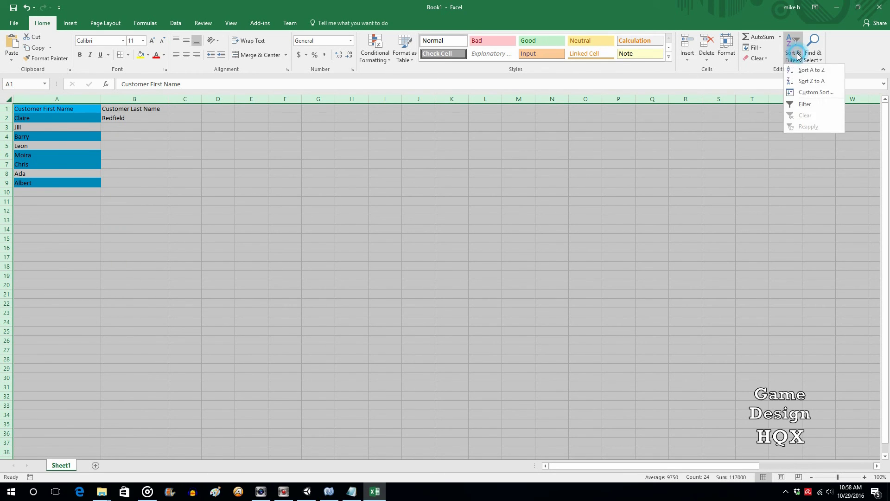
left_click(802, 104)
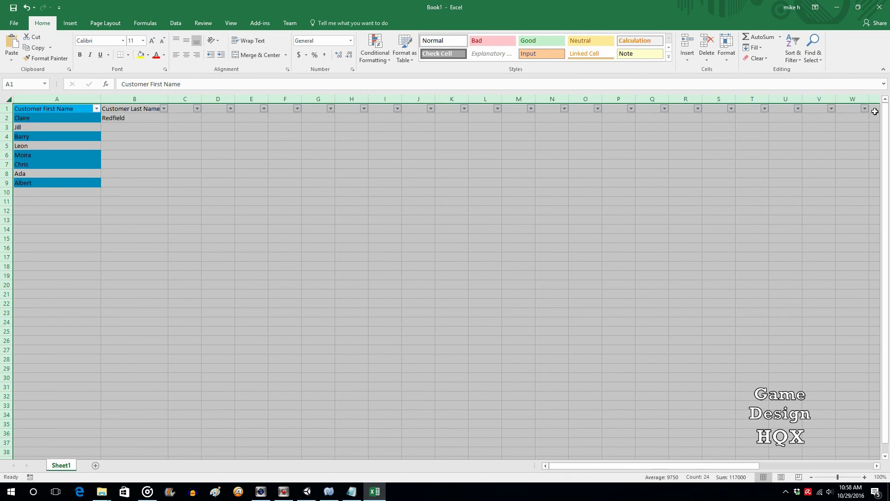
Filter Customer First Name by the blue cell colour, leaving only the five long names.
left_click(834, 138)
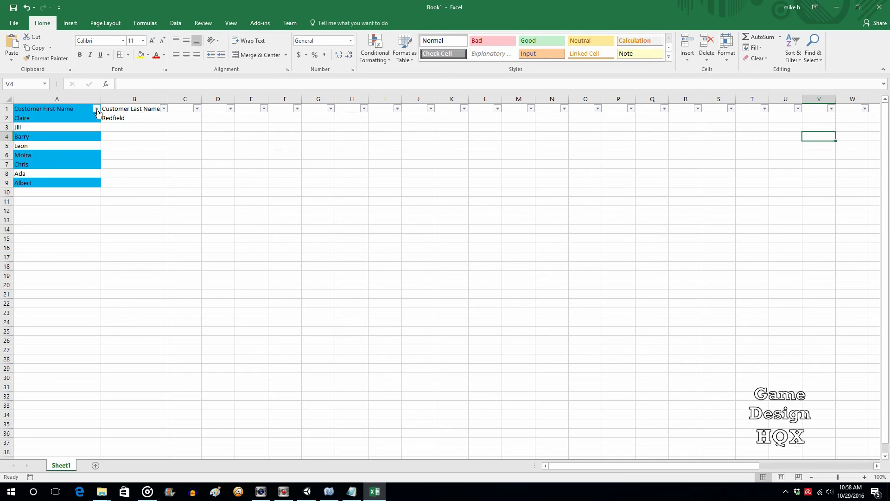
left_click(97, 109)
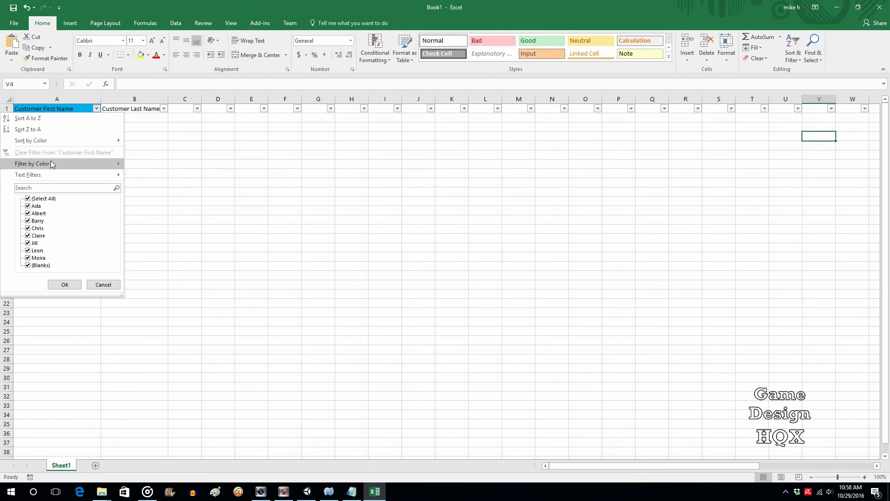
mouse_move(51, 164)
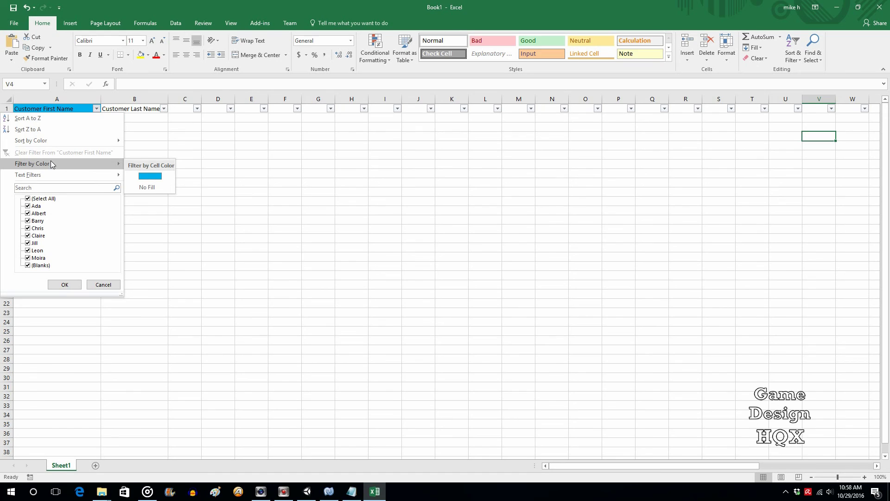
left_click(149, 177)
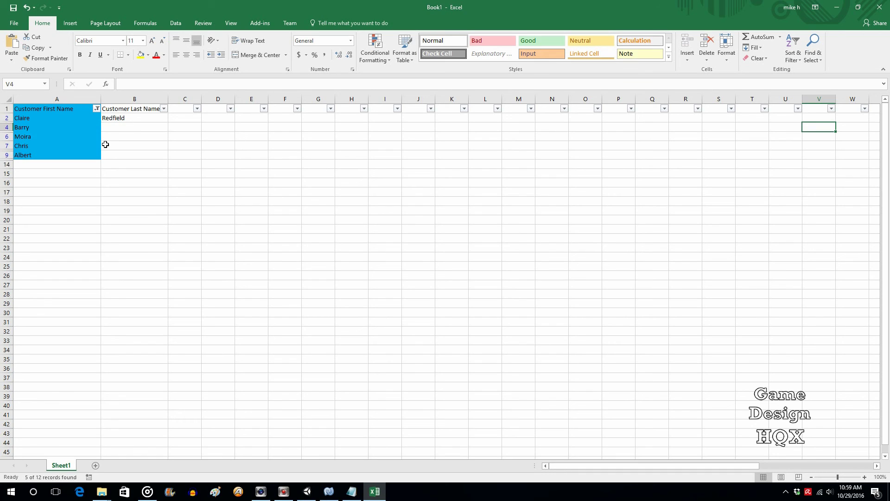
Open the Customer First Name filter dropdown and review its options, leaving the colour filter in place.
left_click(97, 109)
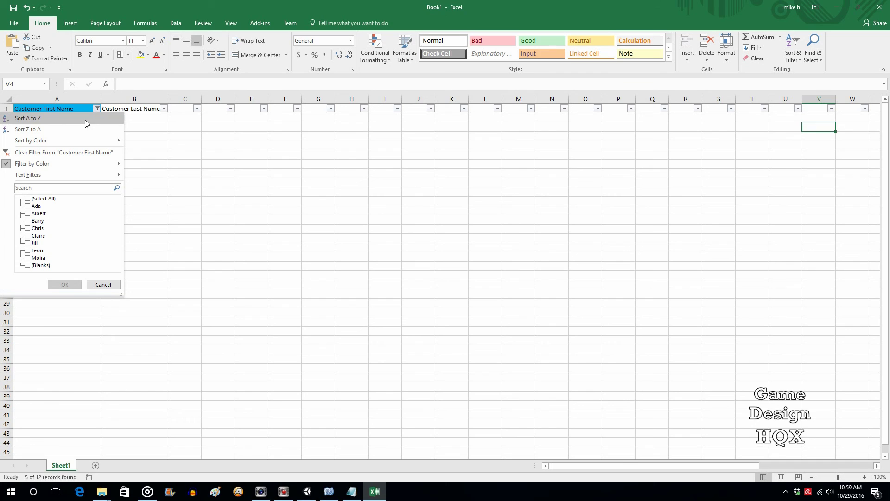
mouse_move(79, 141)
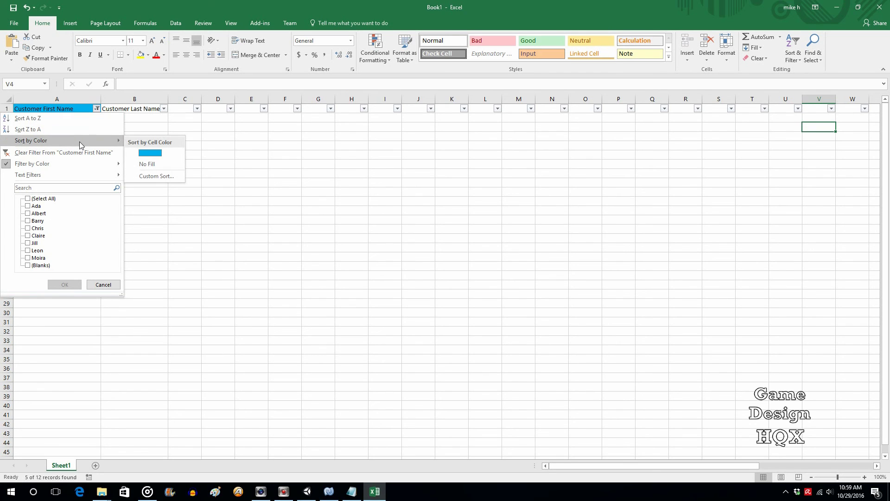
mouse_move(79, 170)
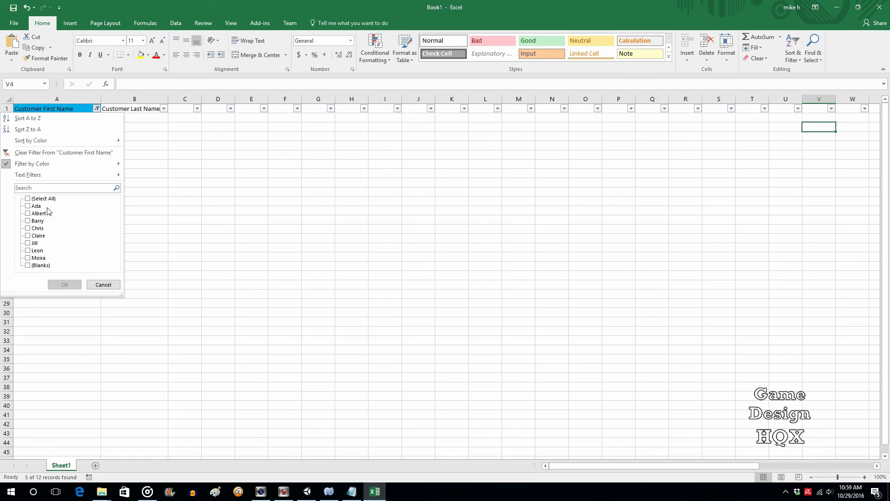
mouse_move(9, 167)
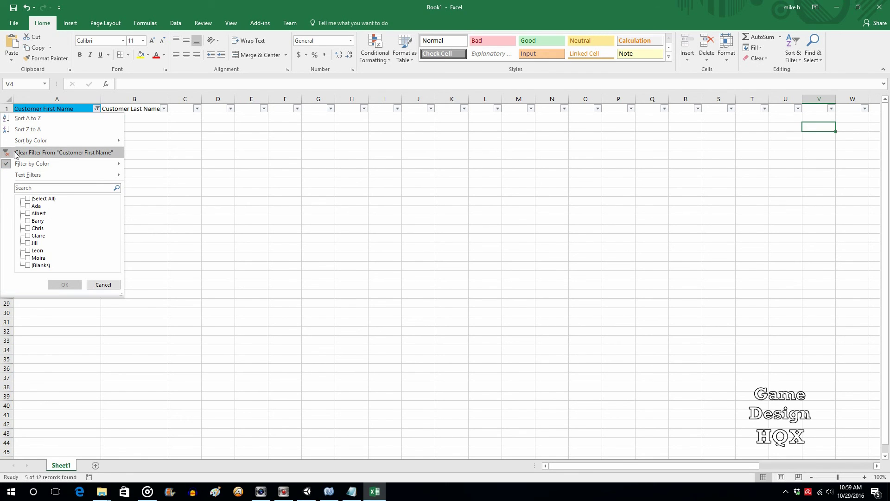
Clear the colour filter, then filter Customer First Name to show only Chris and Claire.
left_click(16, 154)
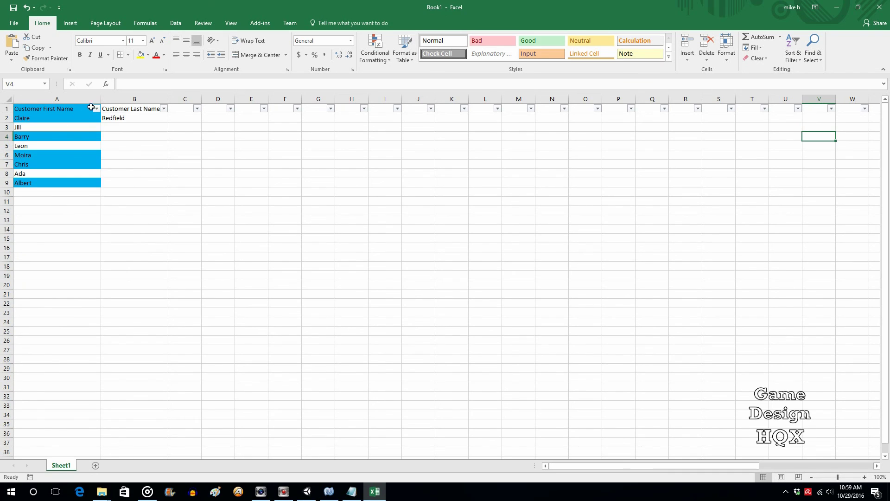
left_click(96, 109)
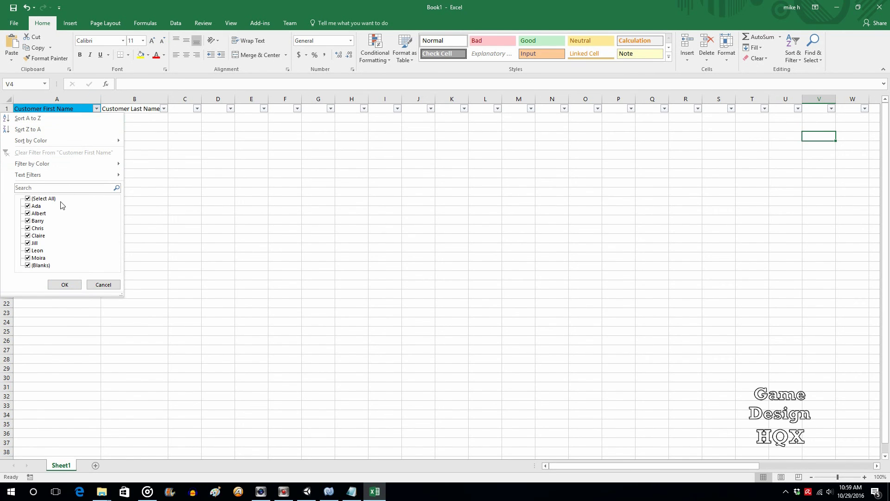
left_click(28, 199)
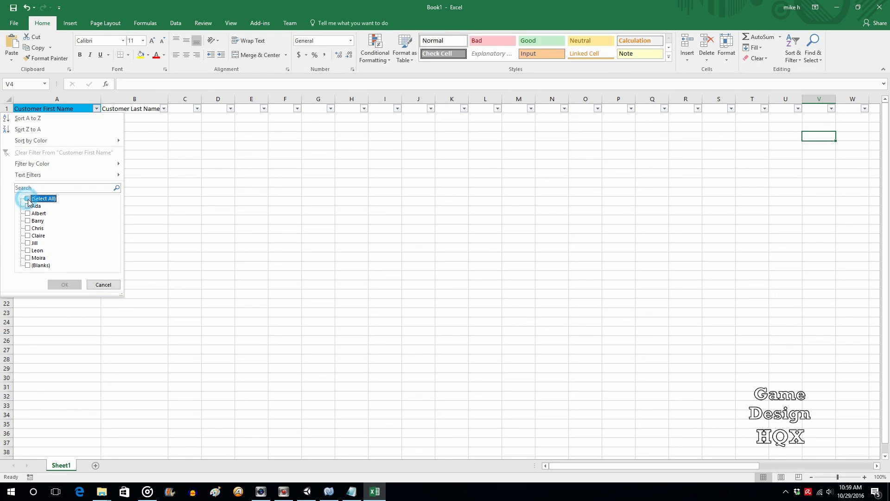
left_click(28, 229)
left_click(28, 235)
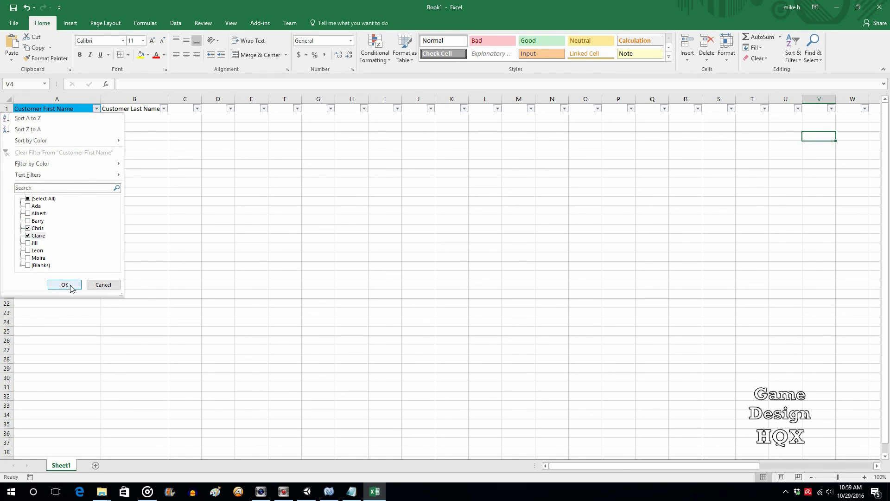
left_click(65, 285)
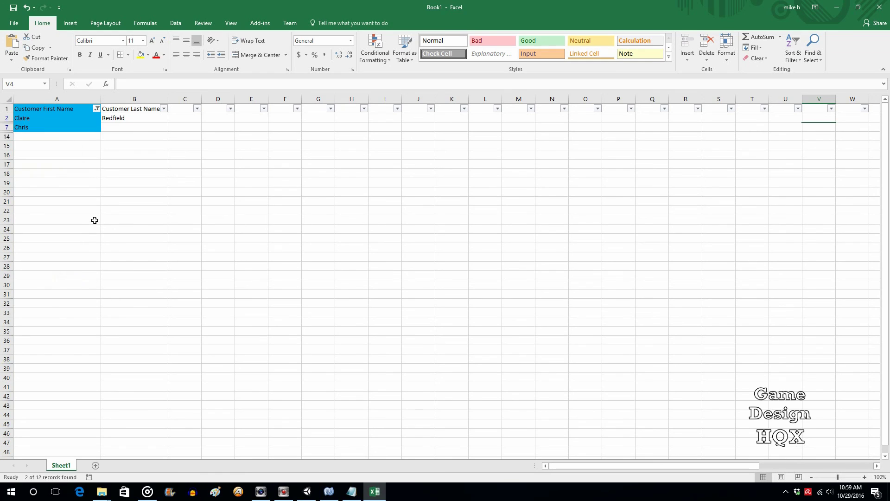
Refilter Customer First Name to show every name except Jill and Leon.
left_click(97, 108)
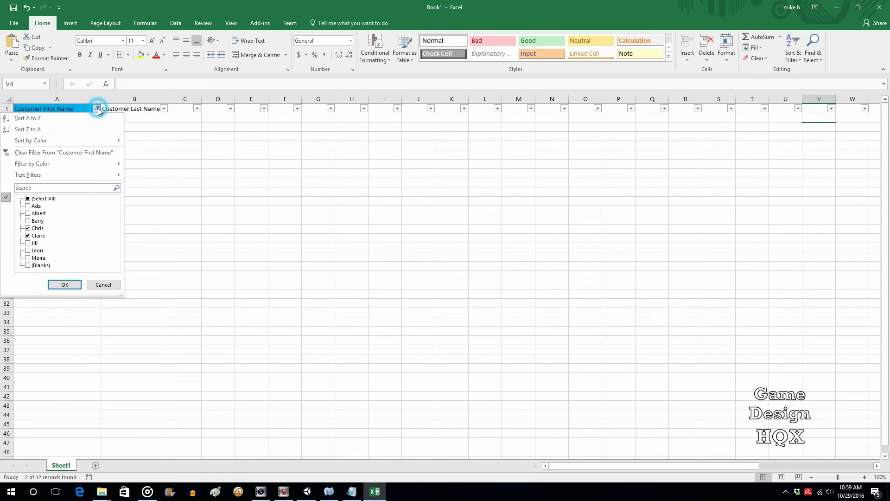
mouse_move(41, 178)
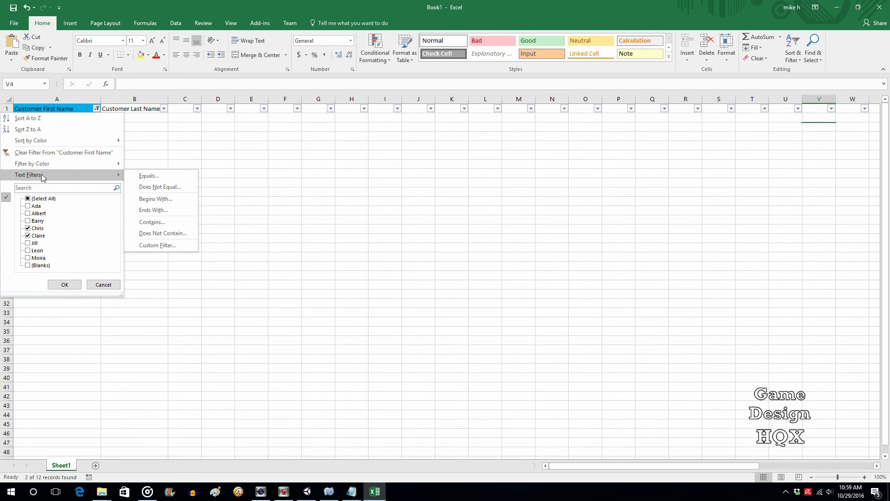
left_click(31, 200)
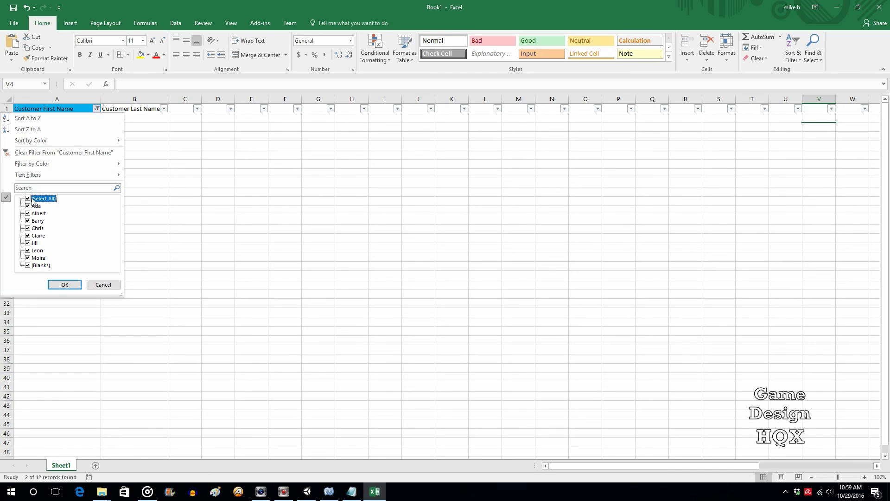
left_click(28, 250)
left_click(28, 243)
left_click(53, 283)
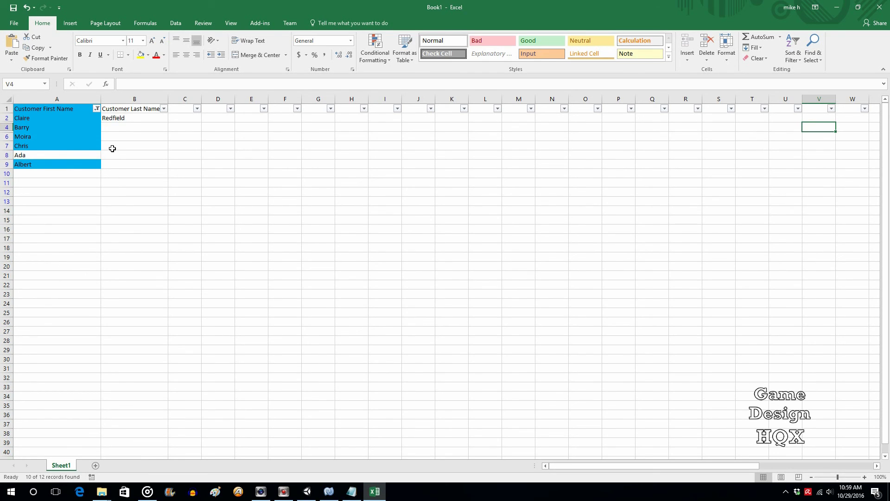
left_click(96, 110)
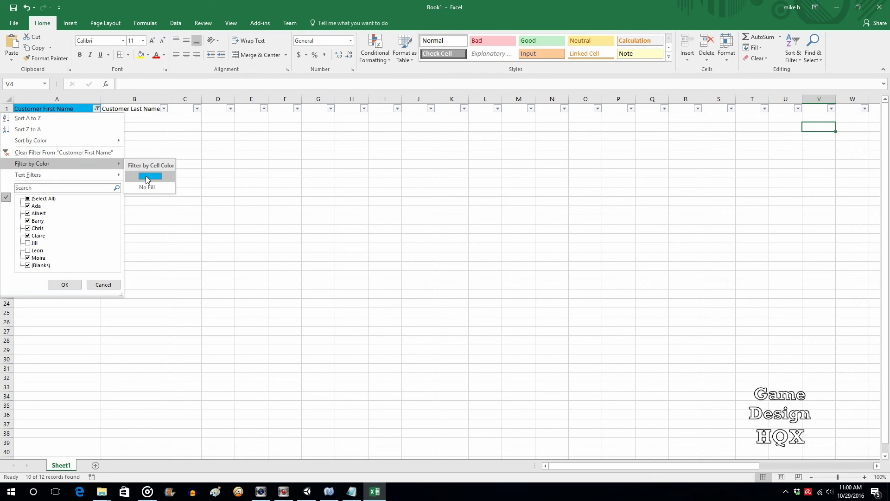
left_click(138, 12)
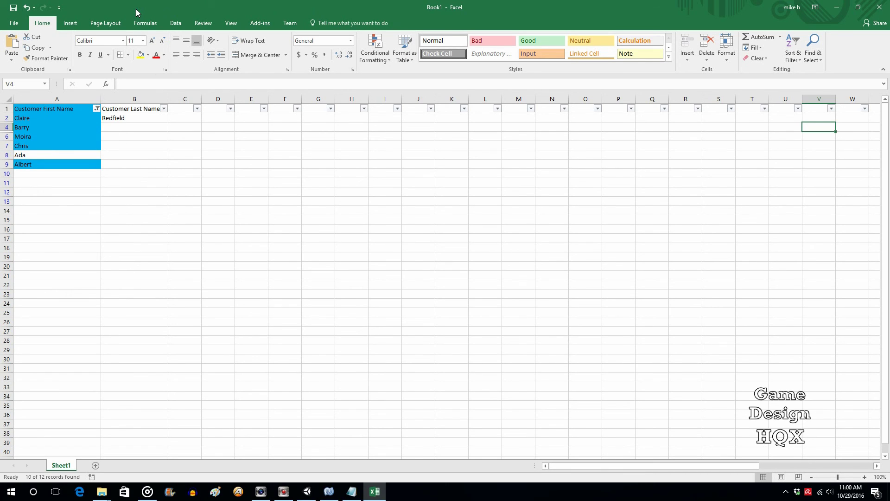